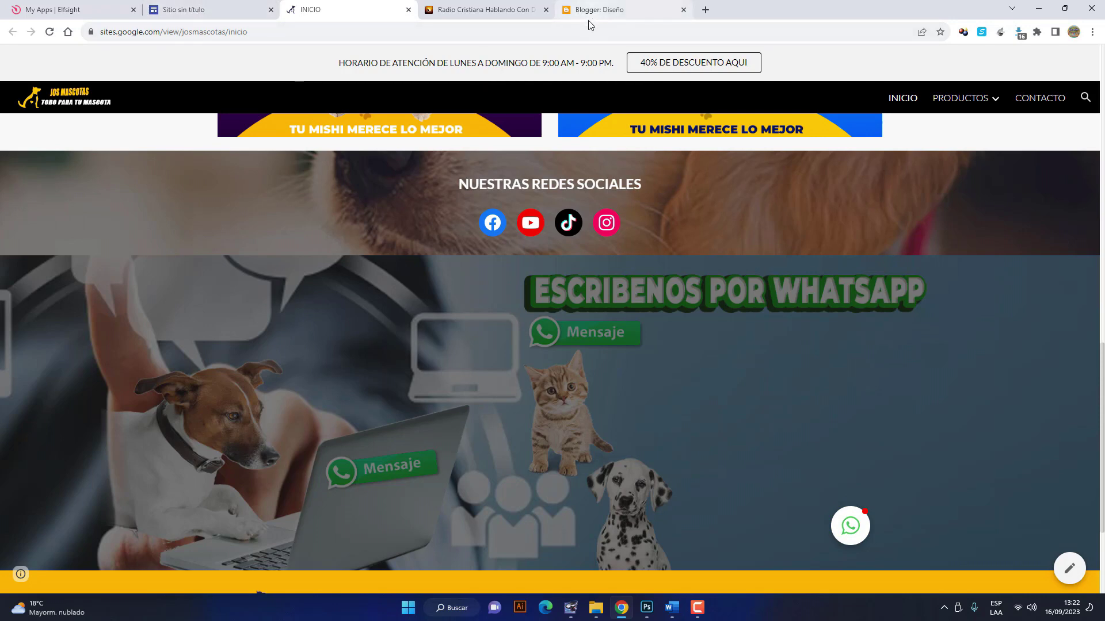
Examine the WhatsApp chat bubble and its message window on the pet store's INICIO page.
{"action": "left_click", "coordinate": [604, 12]}
{"action": "left_click", "coordinate": [333, 9]}
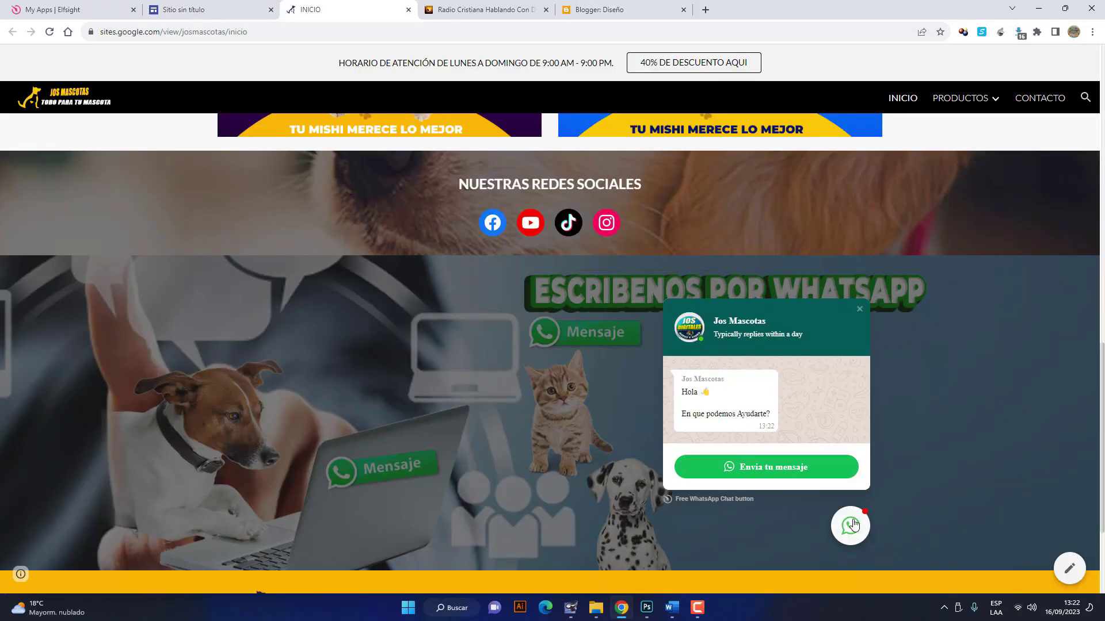
{"action": "left_click", "coordinate": [768, 483]}
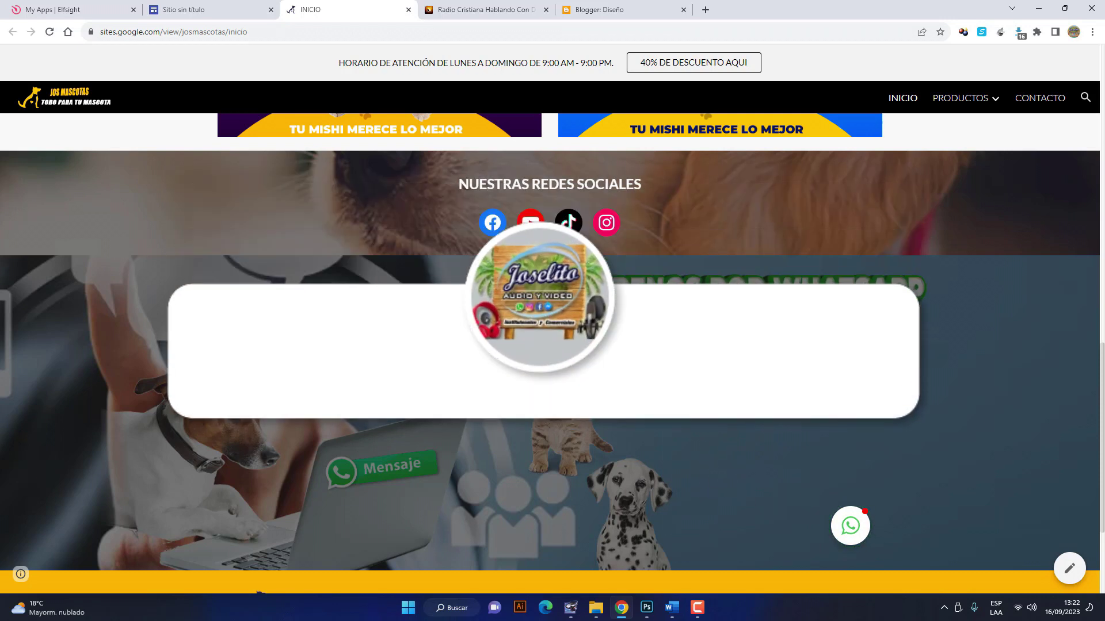
{"action": "left_click", "coordinate": [836, 527]}
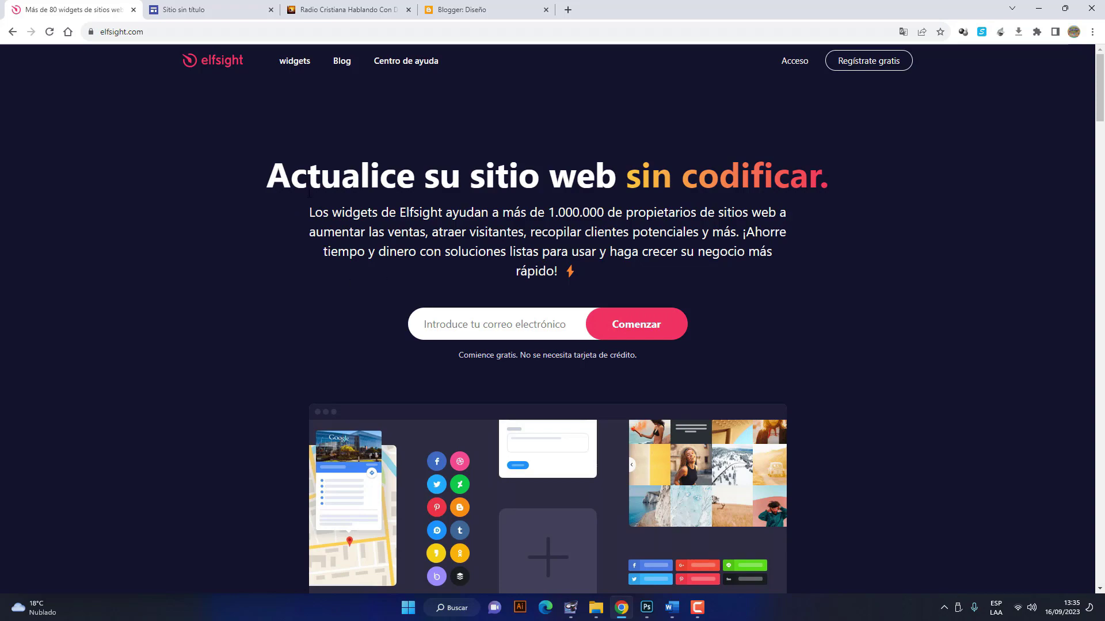
Browse the Elfsight homepage to its supported platforms and open the Google Sites widgets page.
{"action": "scroll", "coordinate": [209, 203], "scroll_direction": "down", "scroll_amount": 15}
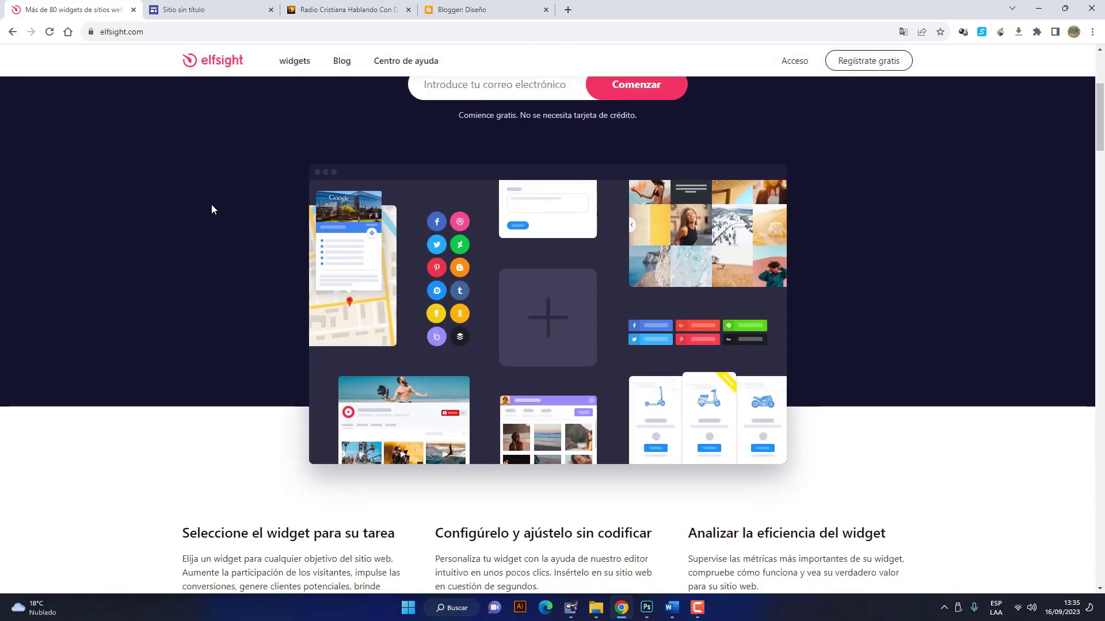
{"action": "scroll", "coordinate": [217, 254], "scroll_direction": "down", "scroll_amount": 5}
{"action": "scroll", "coordinate": [271, 343], "scroll_direction": "up", "scroll_amount": 20}
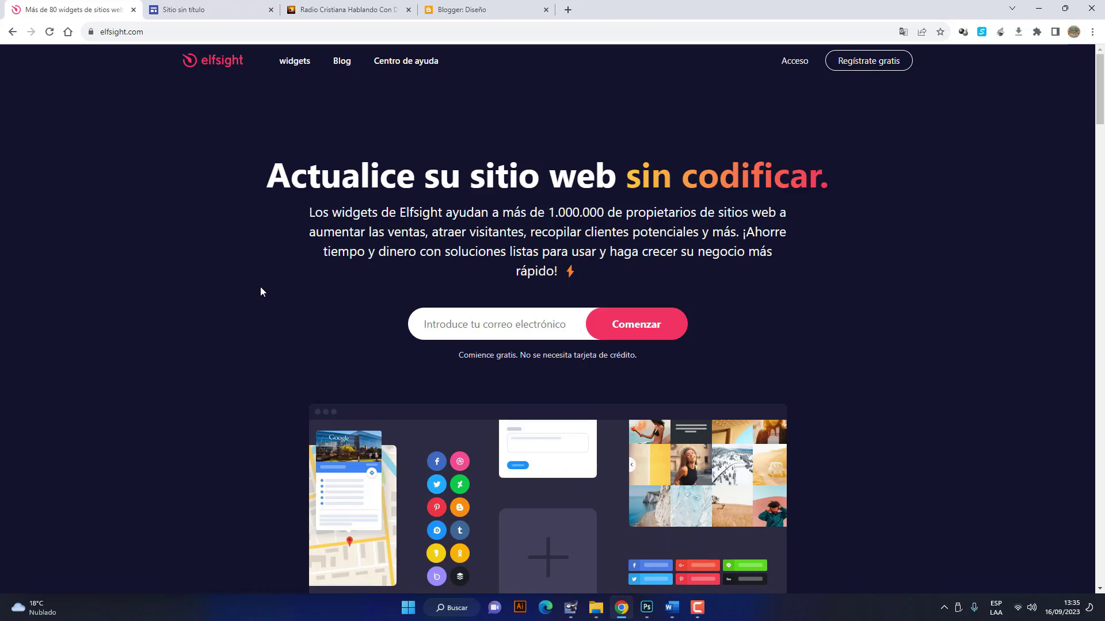
{"action": "scroll", "coordinate": [261, 290], "scroll_direction": "down", "scroll_amount": 12}
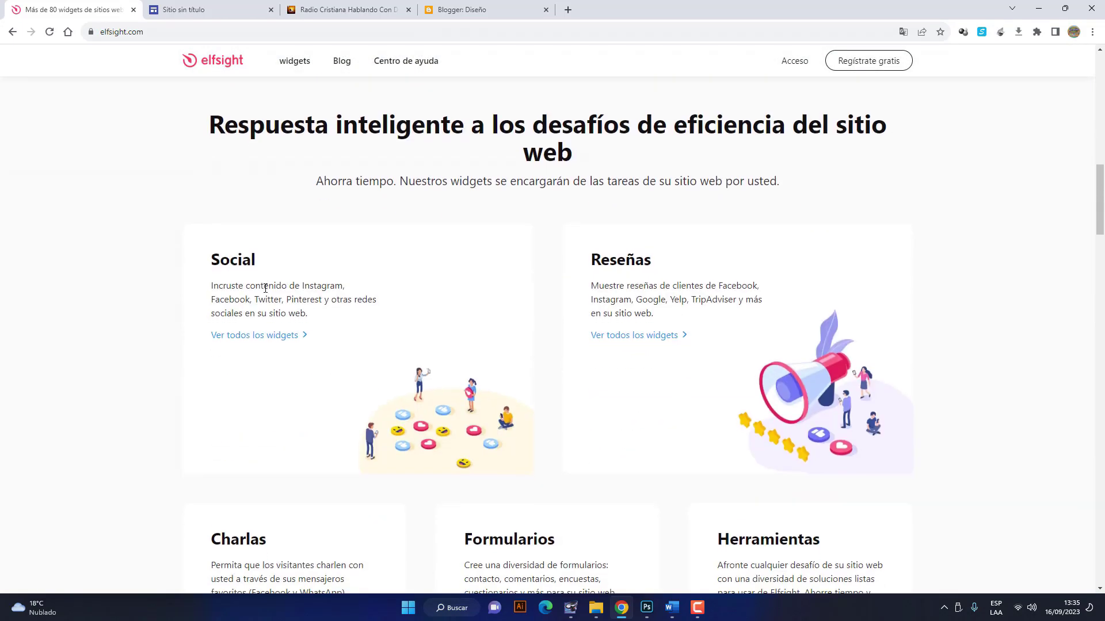
{"action": "scroll", "coordinate": [267, 291], "scroll_direction": "down", "scroll_amount": 20}
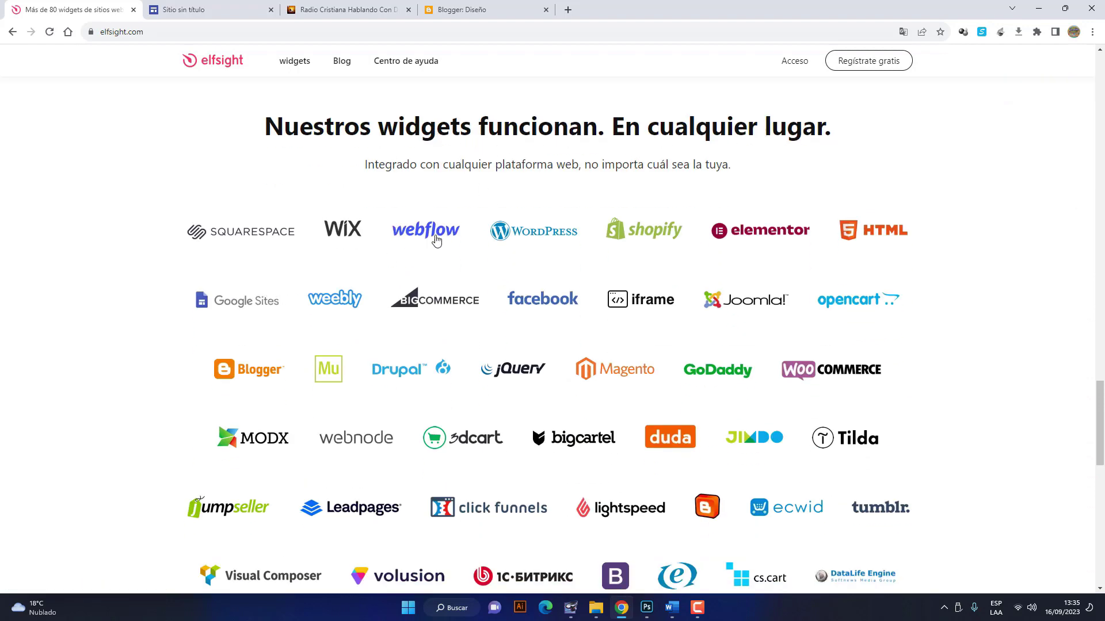
{"action": "scroll", "coordinate": [535, 248], "scroll_direction": "down", "scroll_amount": 1}
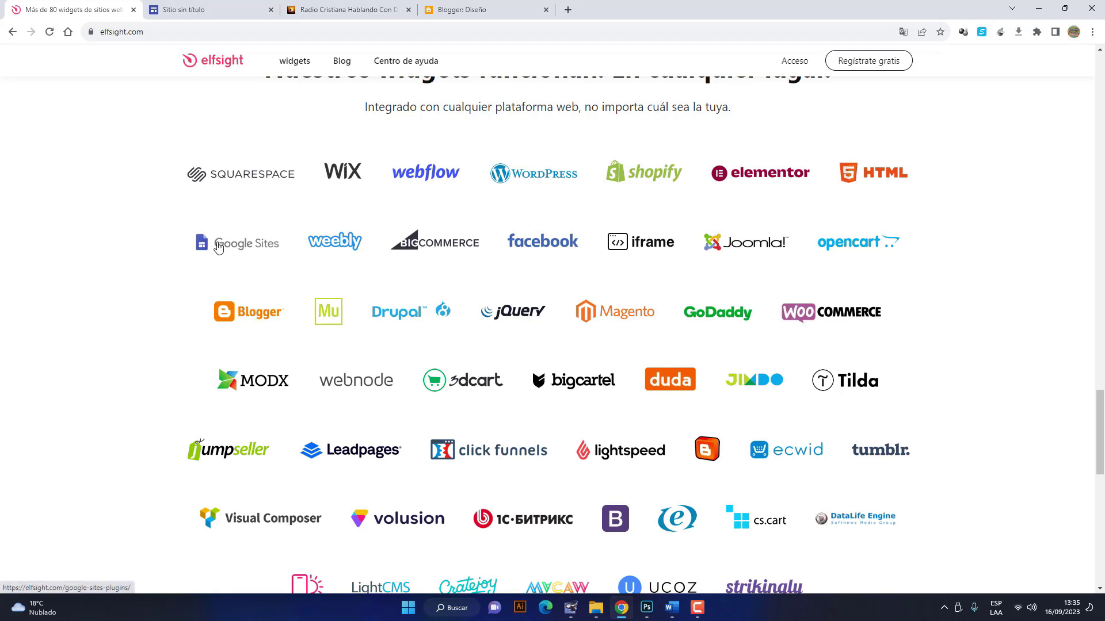
{"action": "left_click", "coordinate": [239, 250]}
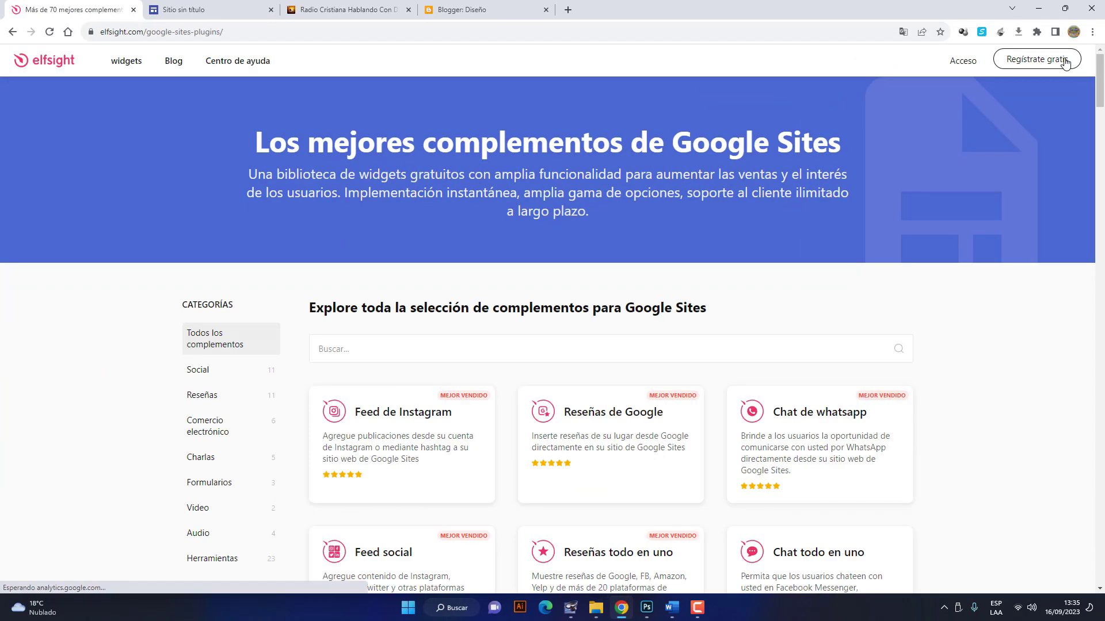
Sign up for Elfsight with a Google account and start a new WhatsApp Chat widget from the apps catalog.
{"action": "left_click", "coordinate": [1033, 63]}
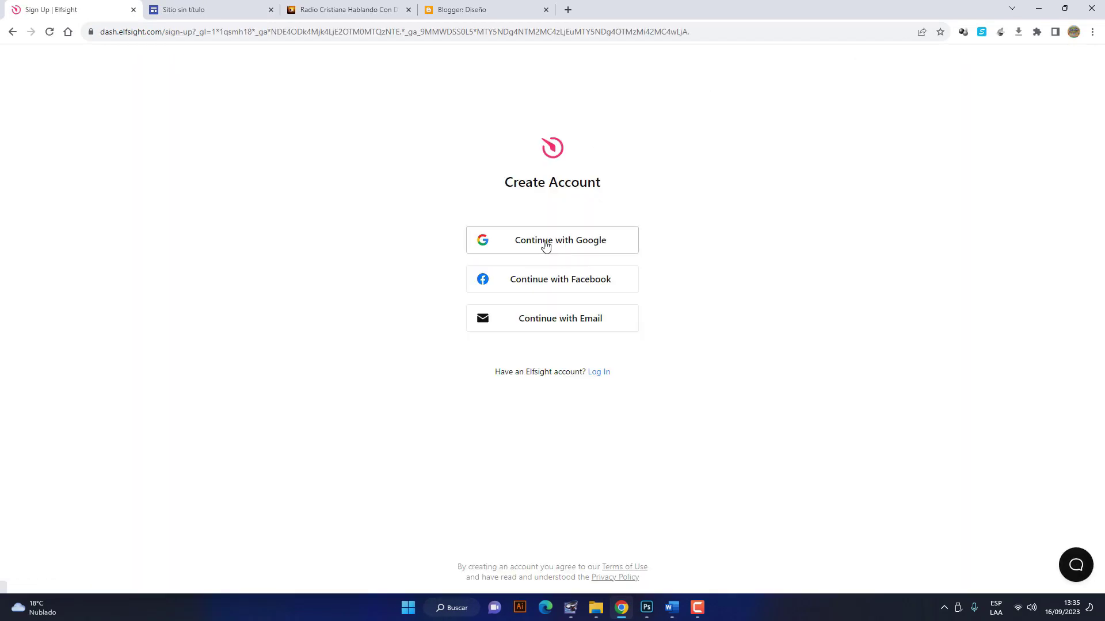
{"action": "left_click", "coordinate": [548, 244]}
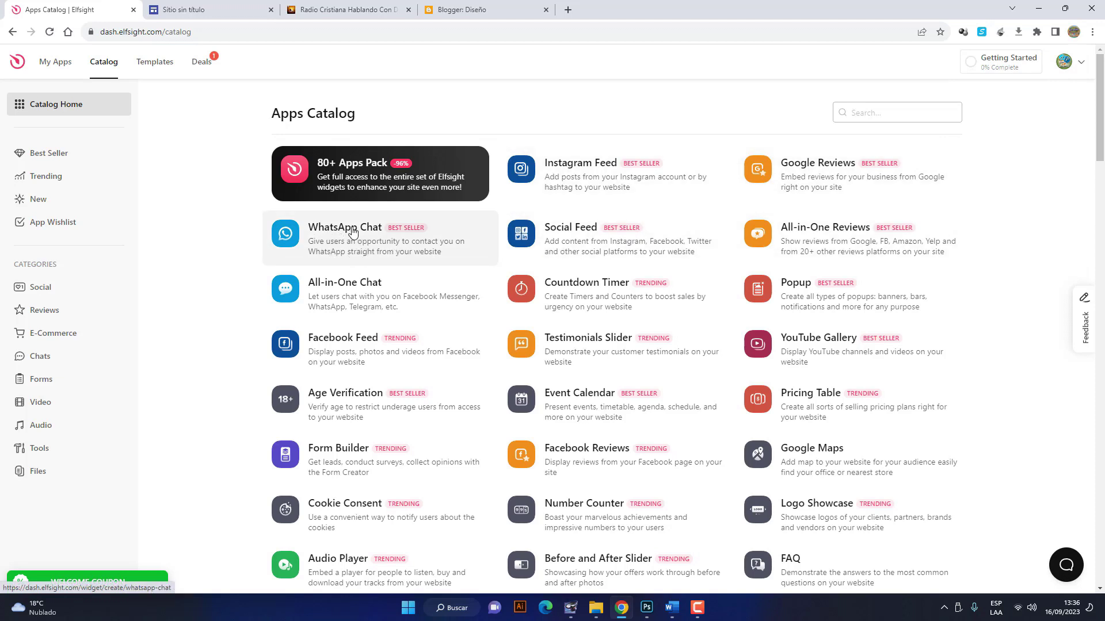
{"action": "left_click", "coordinate": [316, 255]}
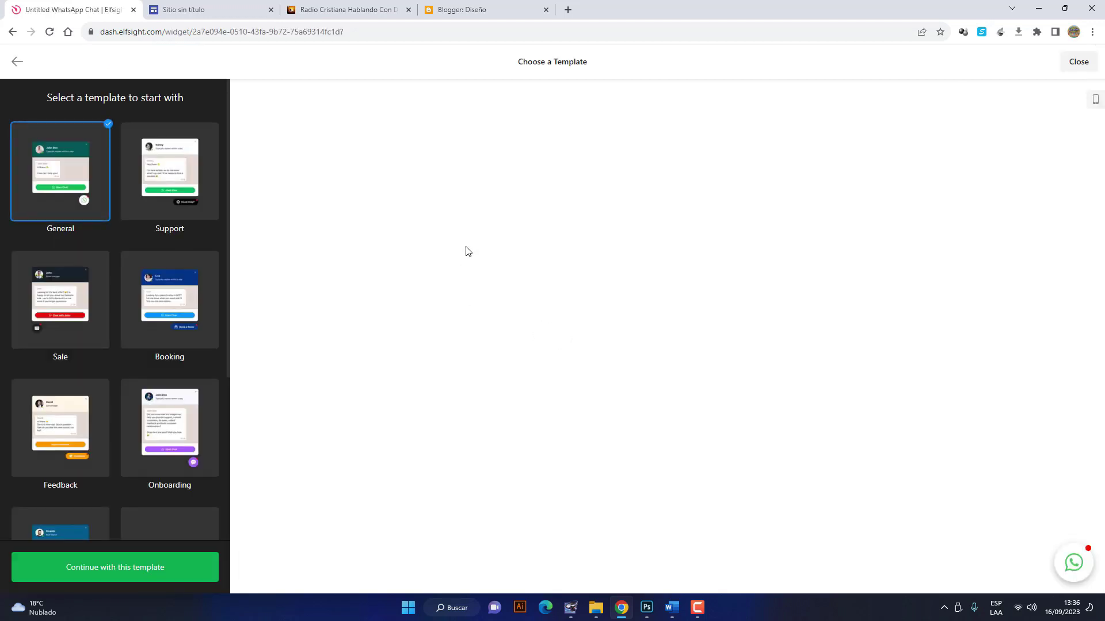
Preview the alternative WhatsApp Chat templates, including Support, Sale, Booking, Feedback, Onboarding, Embed Chat Button and Embed Chat Window.
{"action": "scroll", "coordinate": [164, 222], "scroll_direction": "down", "scroll_amount": 4}
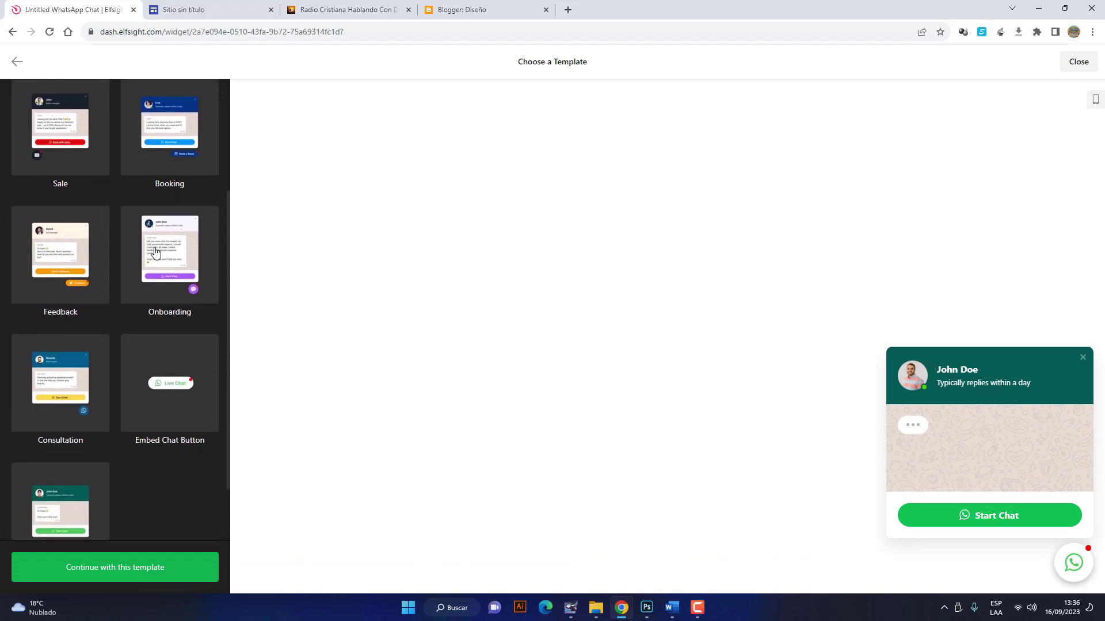
{"action": "scroll", "coordinate": [131, 227], "scroll_direction": "up", "scroll_amount": 4}
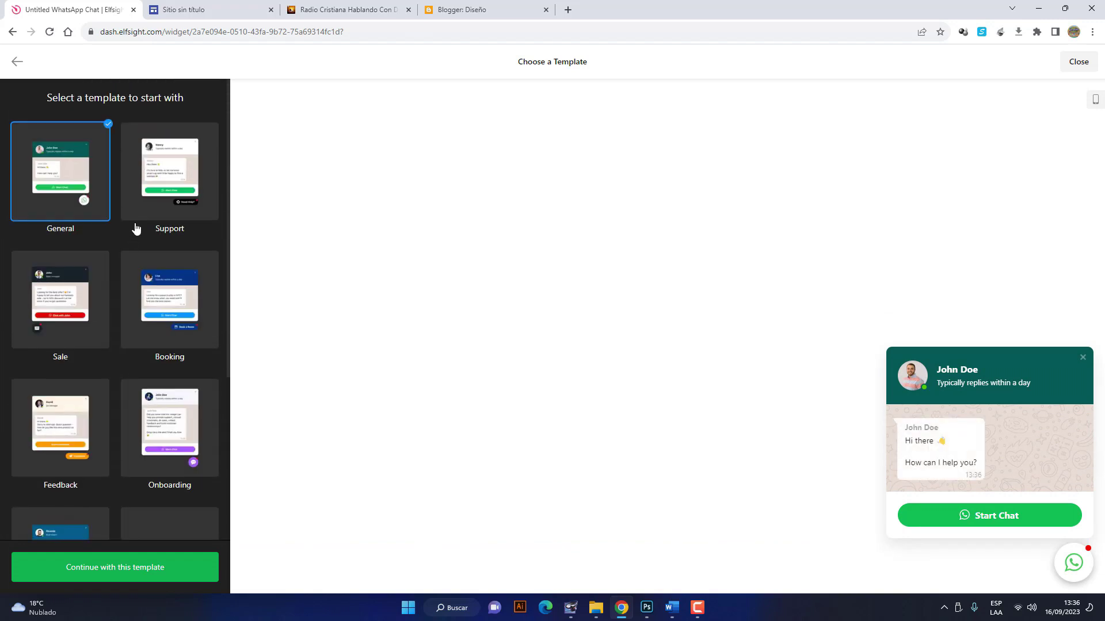
{"action": "left_click", "coordinate": [151, 183]}
{"action": "left_click", "coordinate": [55, 326]}
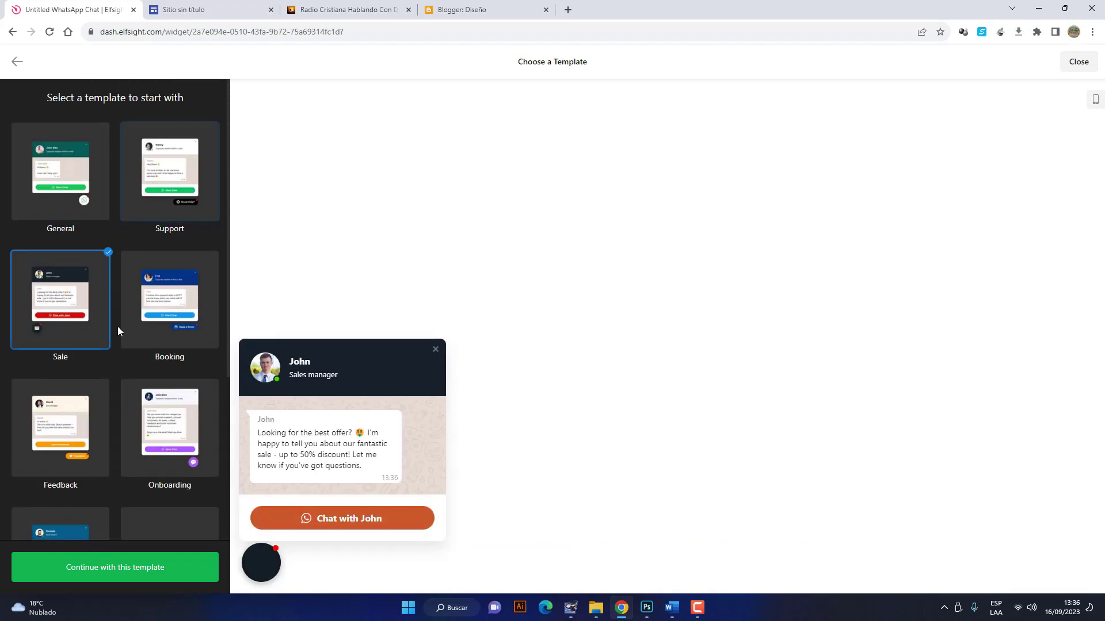
{"action": "left_click", "coordinate": [130, 325]}
{"action": "left_click", "coordinate": [81, 429]}
{"action": "left_click", "coordinate": [124, 443]}
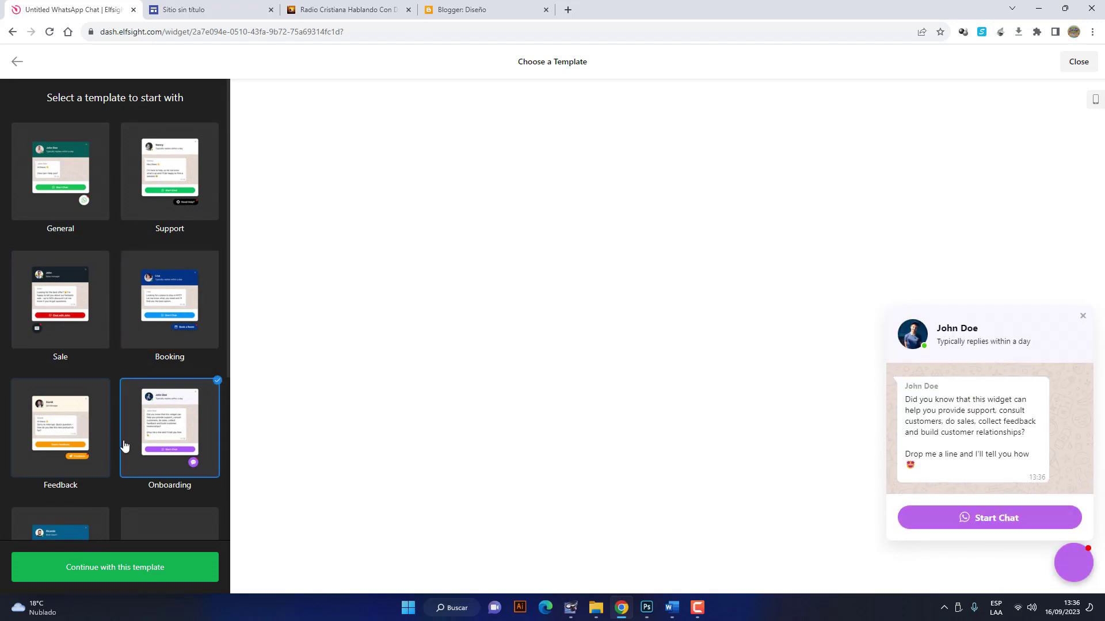
{"action": "scroll", "coordinate": [130, 454], "scroll_direction": "down", "scroll_amount": 4}
{"action": "left_click", "coordinate": [129, 345]}
{"action": "left_click", "coordinate": [103, 401]}
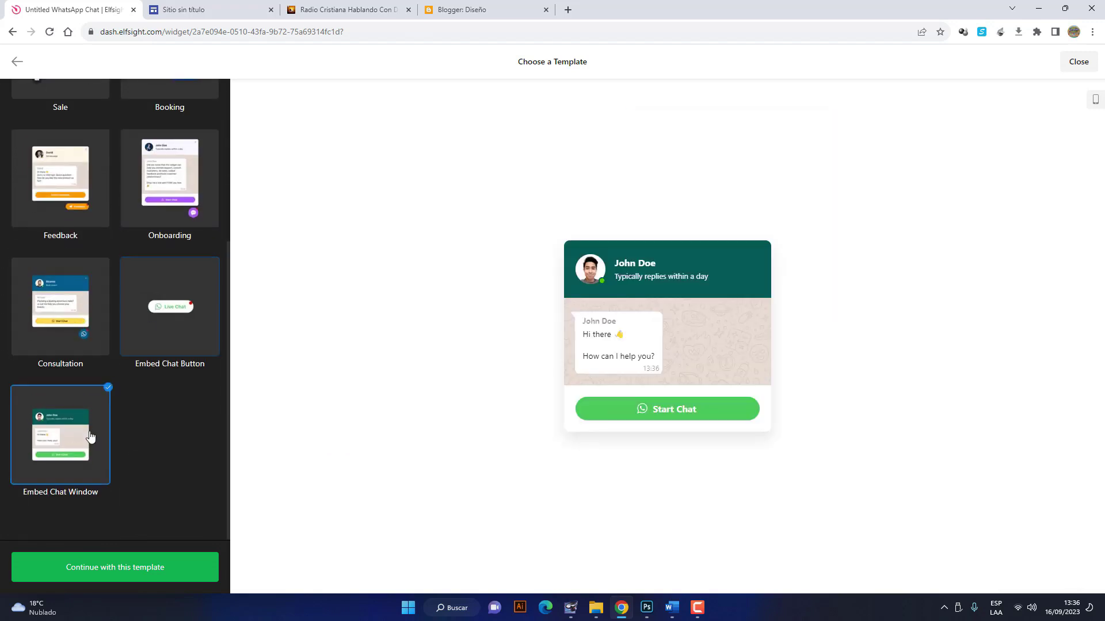
{"action": "scroll", "coordinate": [103, 496], "scroll_direction": "up", "scroll_amount": 1}
{"action": "scroll", "coordinate": [101, 506], "scroll_direction": "down", "scroll_amount": 1}
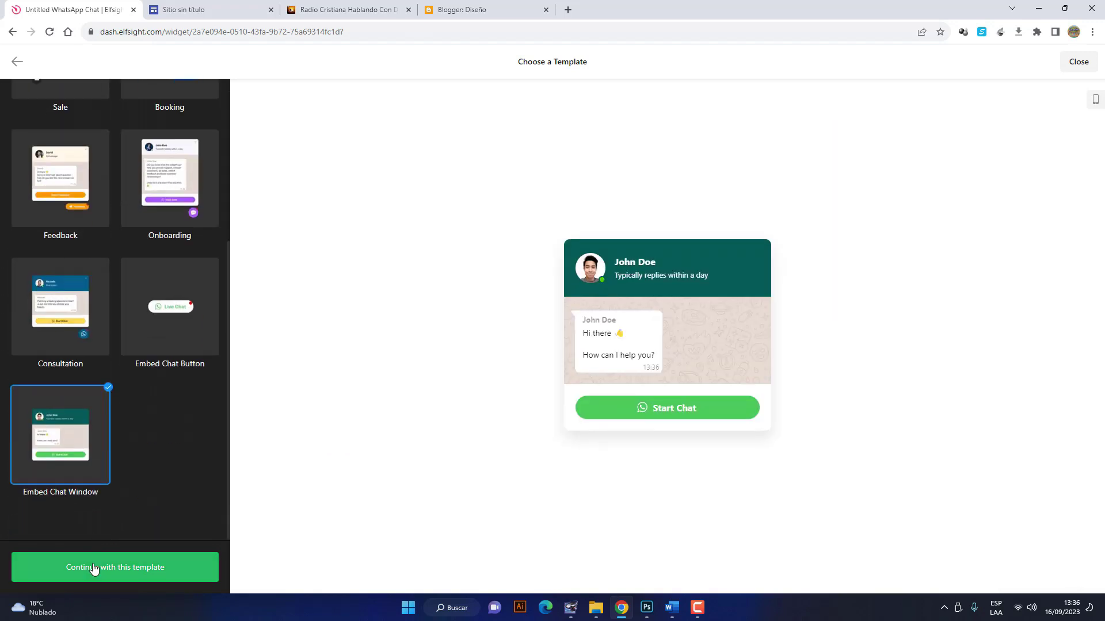
Choose the General template for the WhatsApp Chat widget and continue to its editor.
{"action": "scroll", "coordinate": [110, 322], "scroll_direction": "up", "scroll_amount": 5}
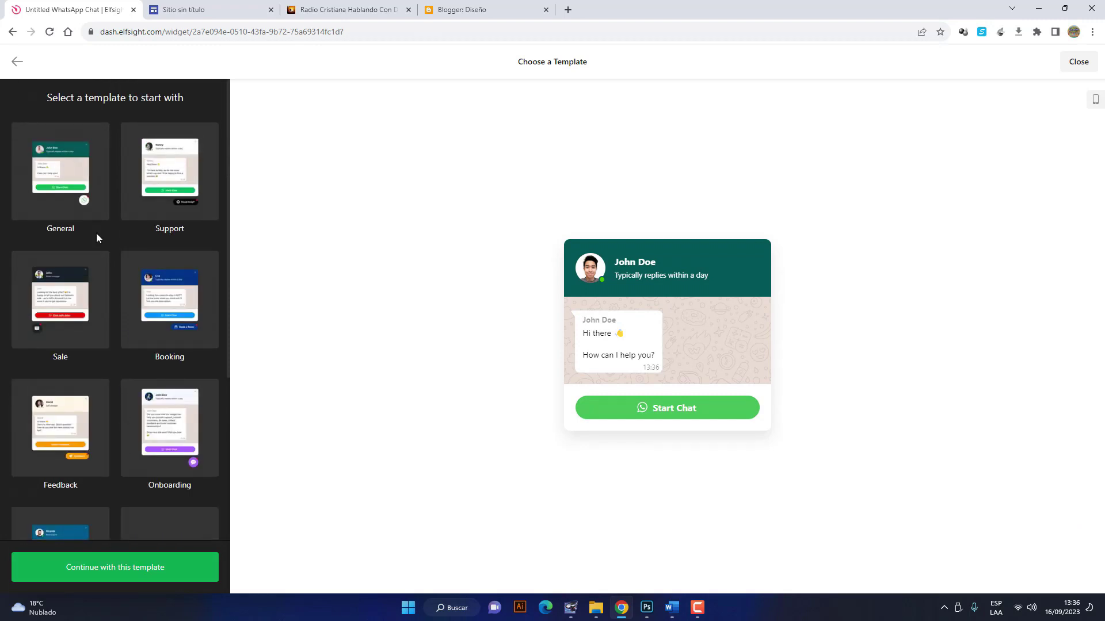
{"action": "left_click", "coordinate": [57, 148]}
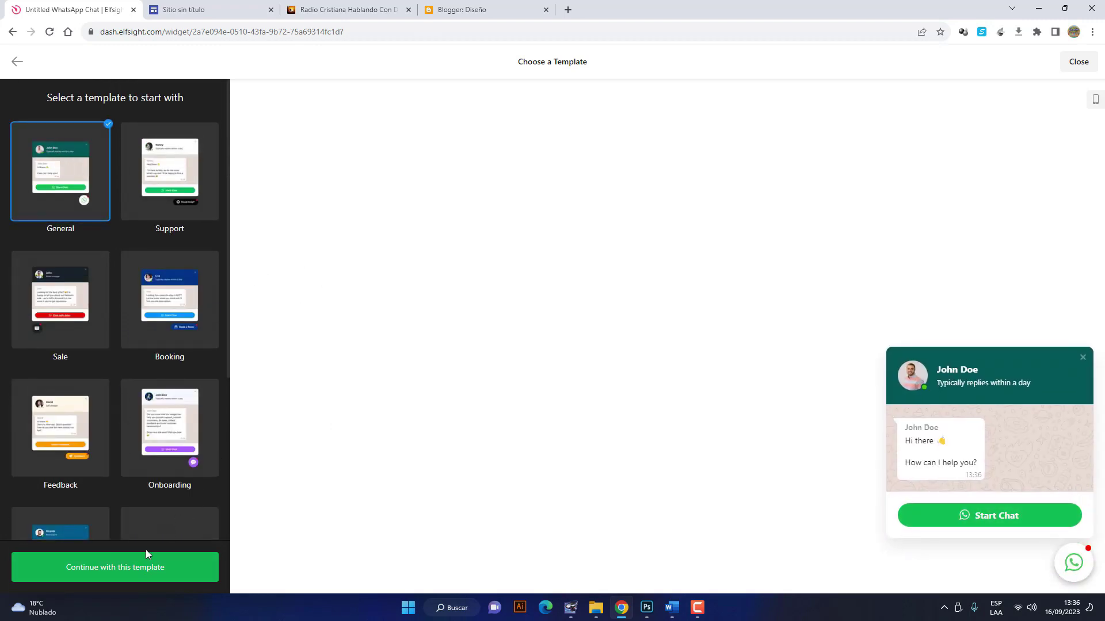
{"action": "left_click", "coordinate": [78, 577]}
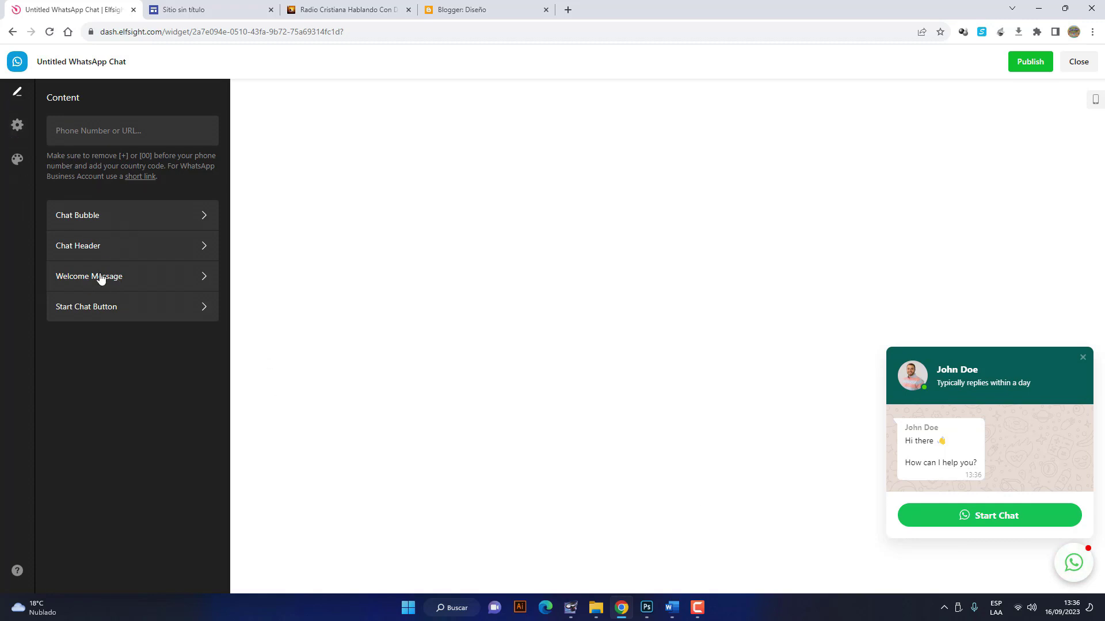
Try the heart, calendar and envelope icons for the chat bubble, and restore the WhatsApp icon.
{"action": "left_click", "coordinate": [95, 223]}
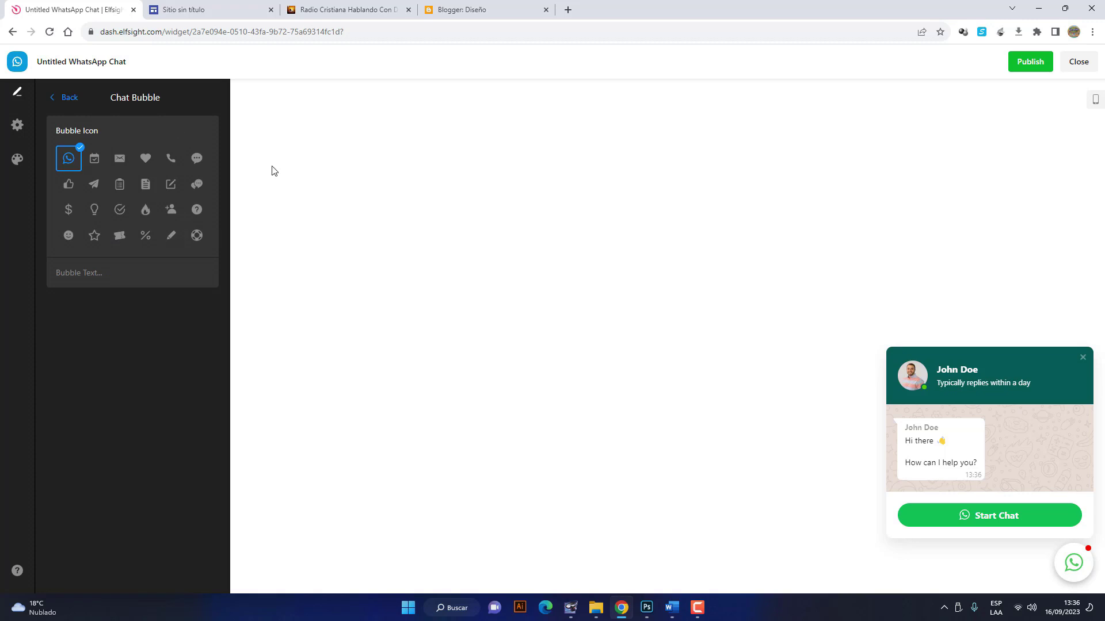
{"action": "left_click", "coordinate": [146, 162]}
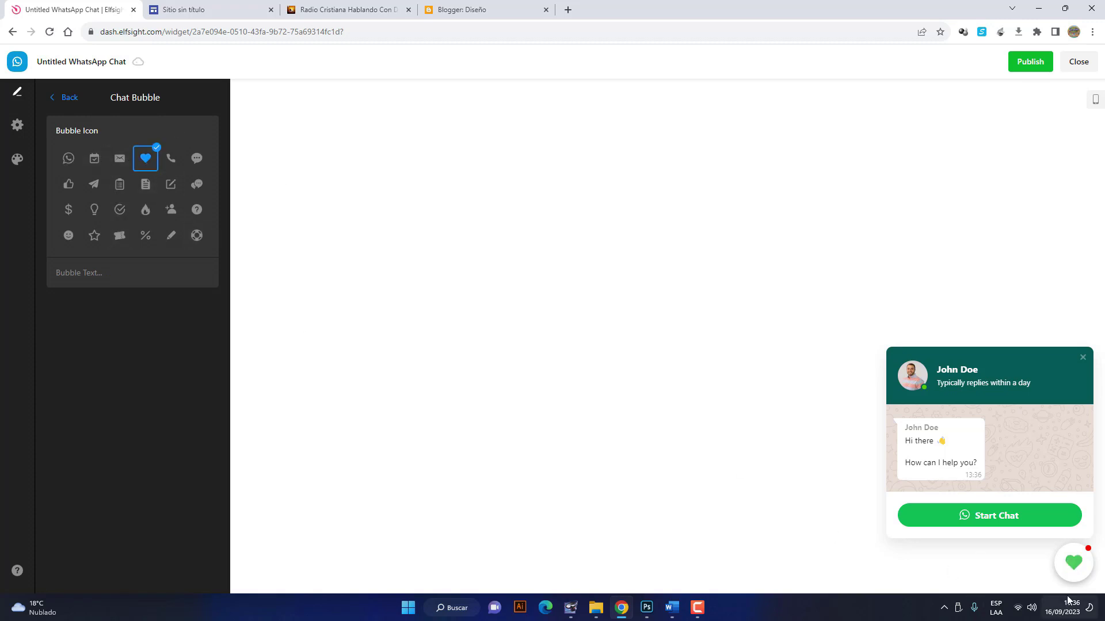
{"action": "left_click", "coordinate": [118, 164]}
{"action": "left_click", "coordinate": [92, 164]}
{"action": "left_click", "coordinate": [83, 165]}
{"action": "left_click", "coordinate": [117, 164]}
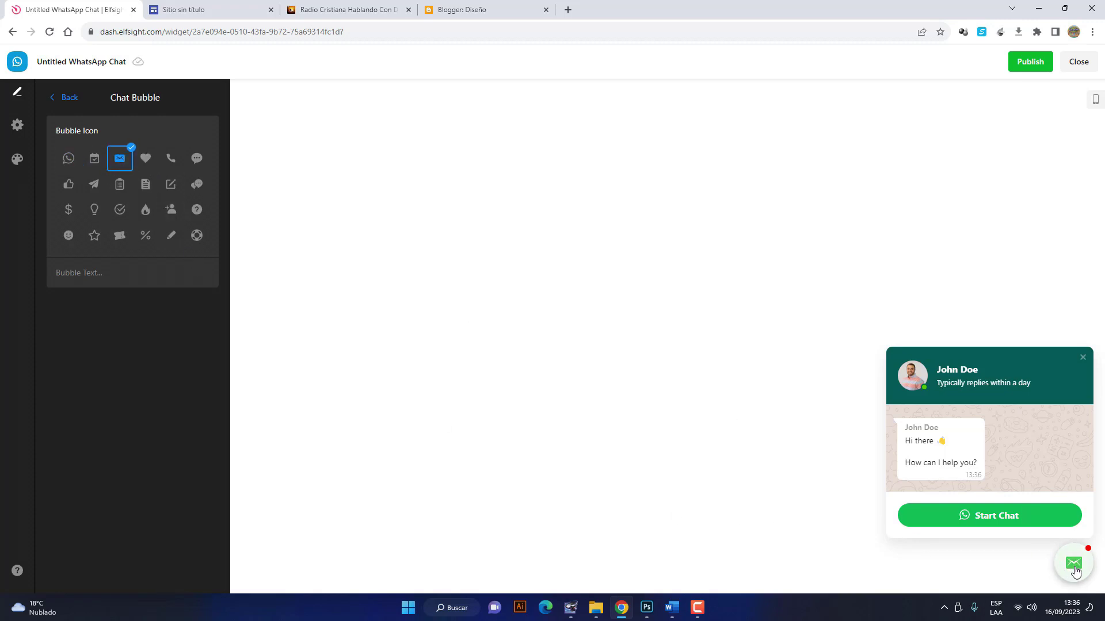
{"action": "left_click", "coordinate": [72, 160]}
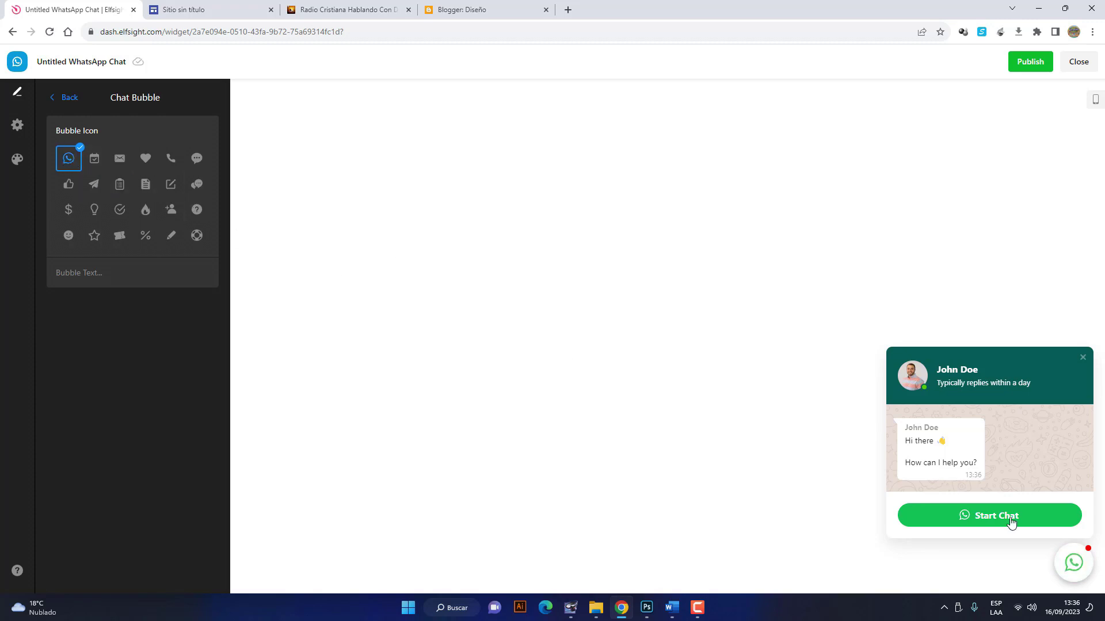
{"action": "left_click", "coordinate": [58, 102]}
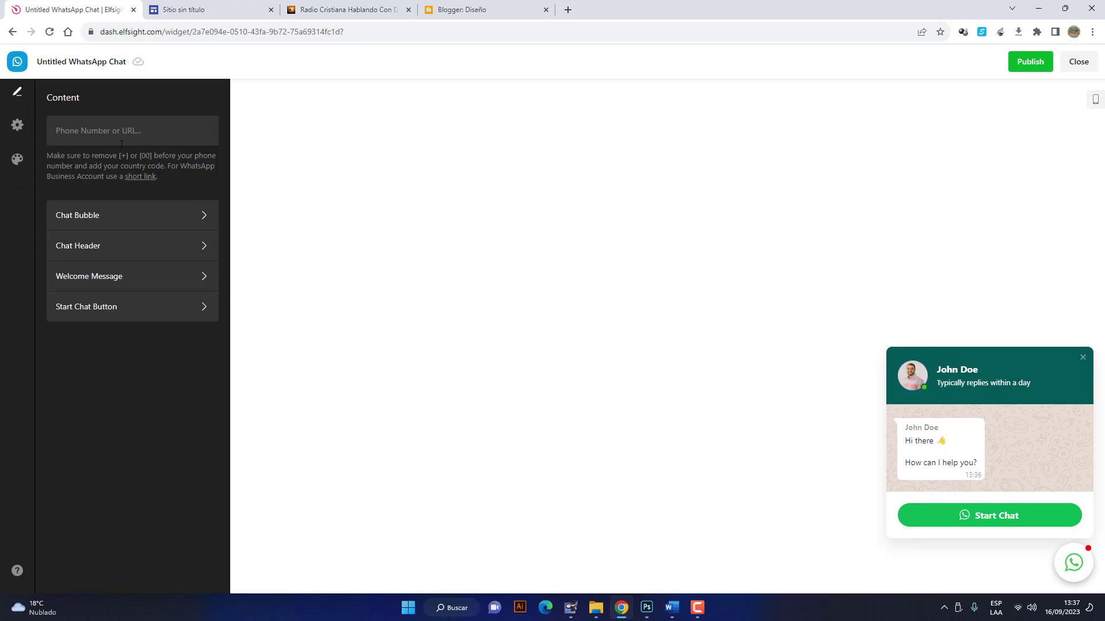
Replace the chat header picture with the JOS DIGITALES logo.
{"action": "left_click", "coordinate": [105, 246]}
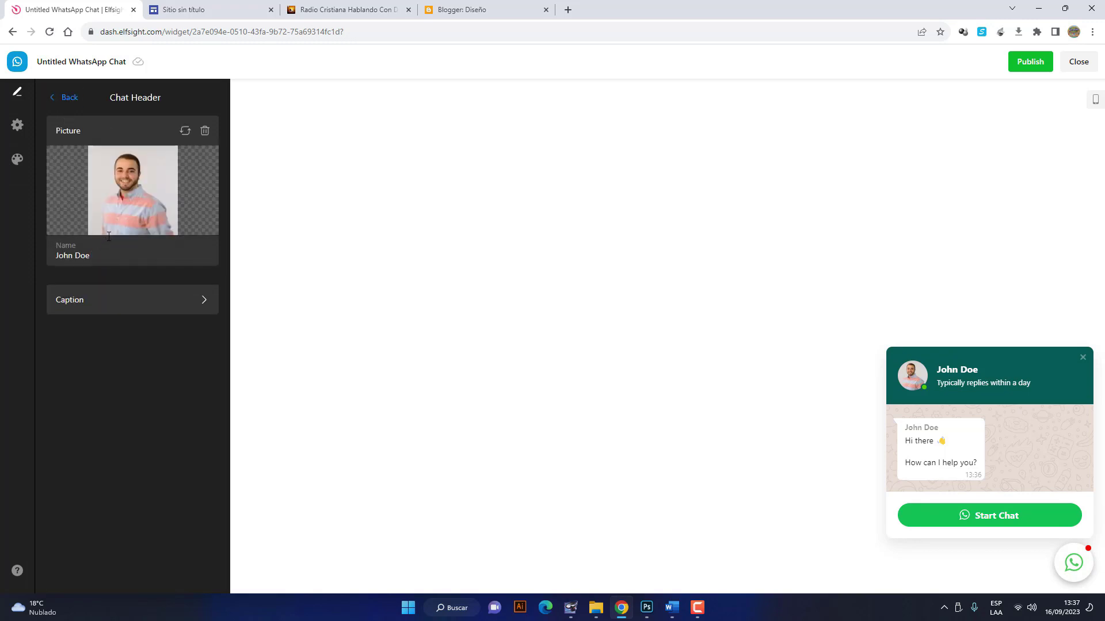
{"action": "left_click", "coordinate": [184, 132]}
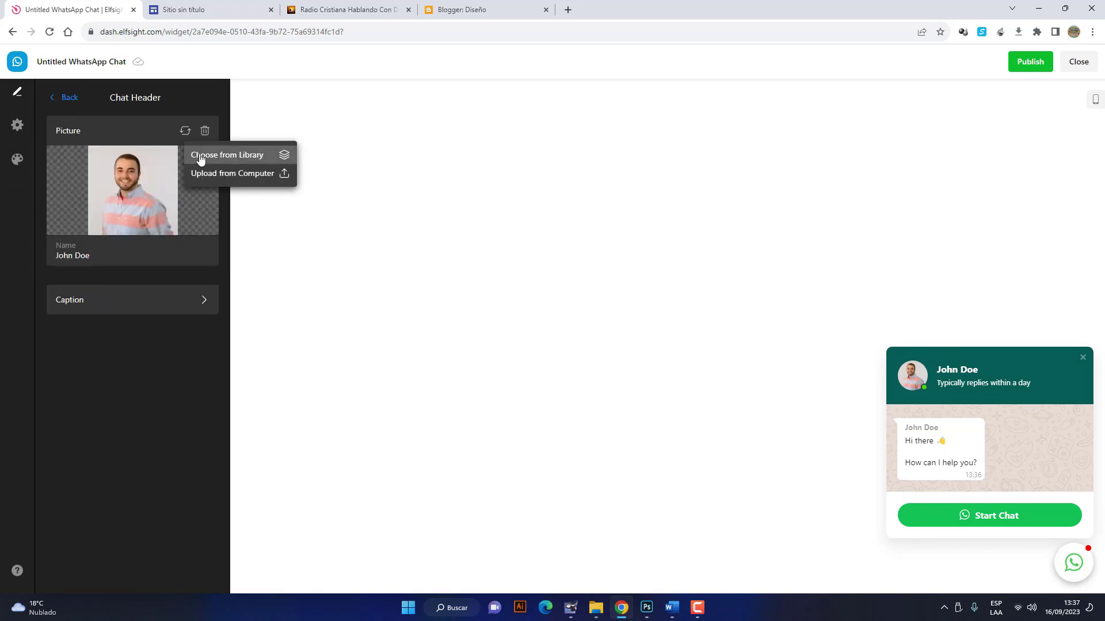
{"action": "left_click", "coordinate": [210, 165]}
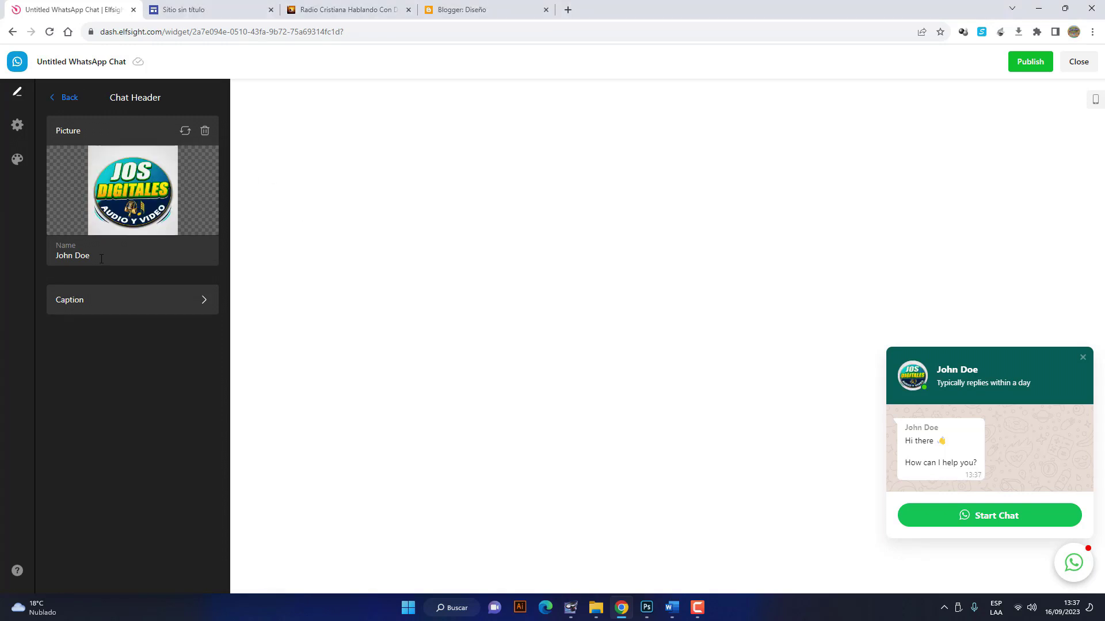
Set the chat header name to "Jos Mascotas".
{"action": "left_click_drag", "start_coordinate": [101, 261], "coordinate": [23, 256]}
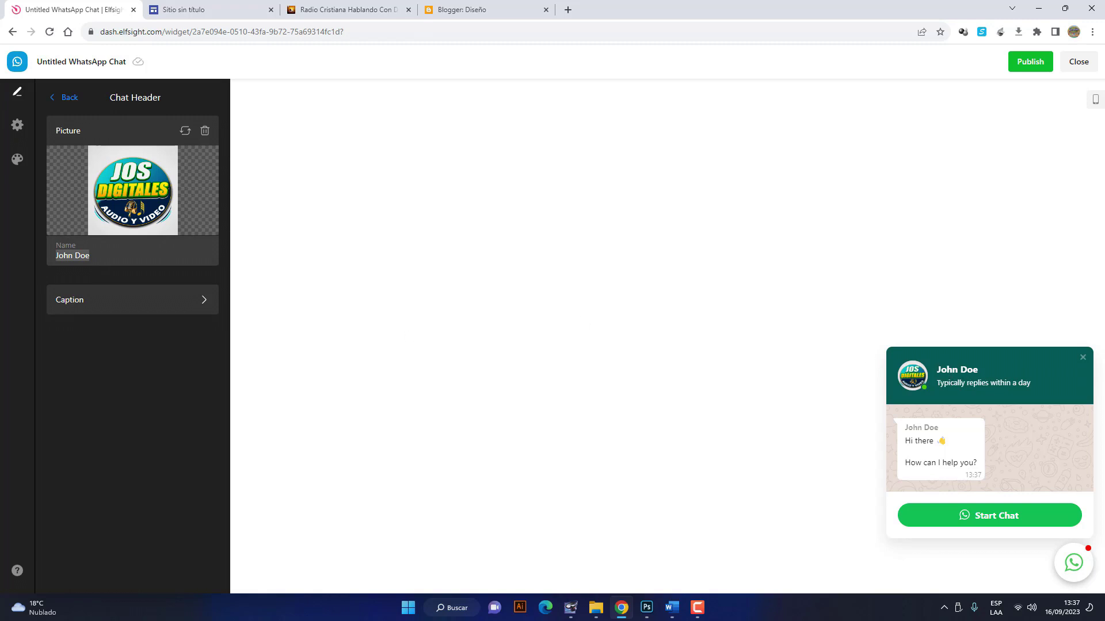
{"action": "left_click_drag", "start_coordinate": [116, 248], "coordinate": [32, 251]}
{"action": "type", "text": "Jos Ma"}
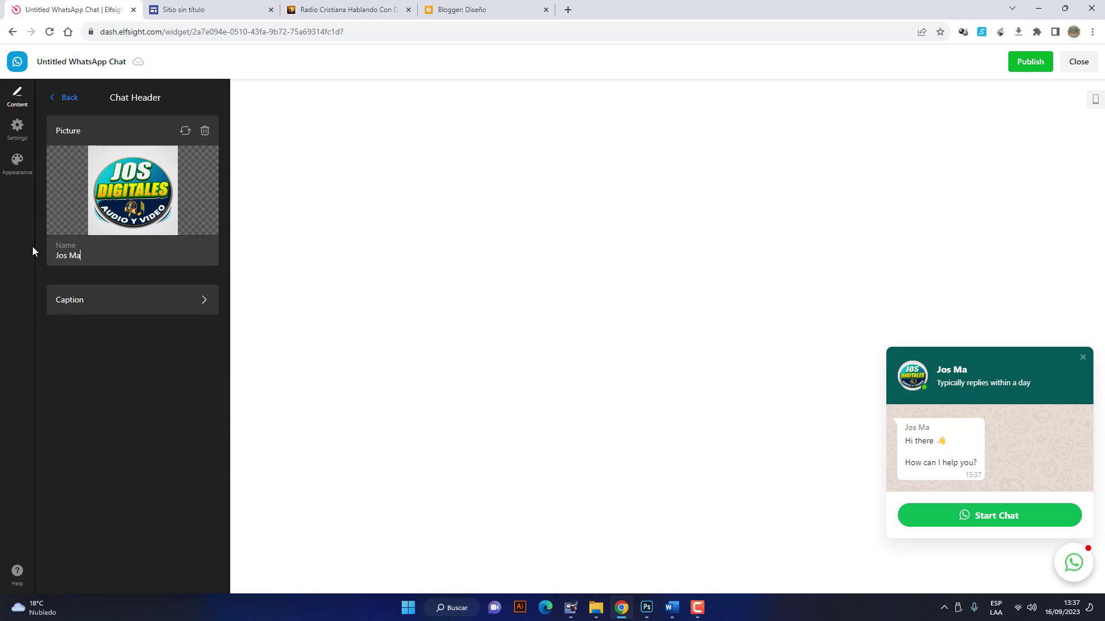
{"action": "type", "text": "scotas"}
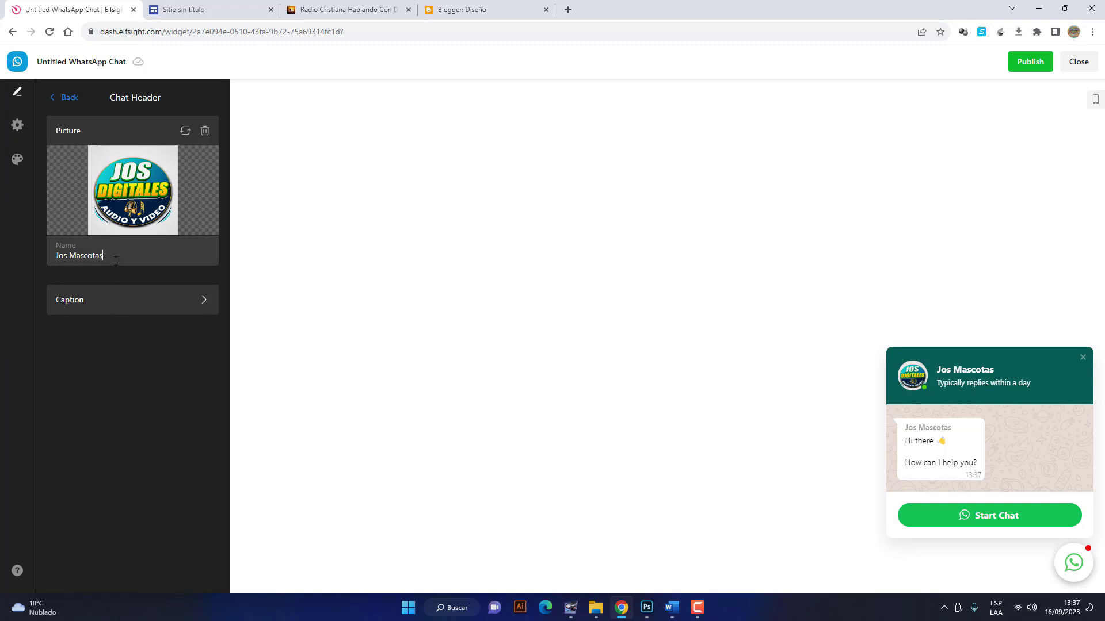
{"action": "left_click_drag", "start_coordinate": [20, 253], "coordinate": [20, 254]}
{"action": "left_click_drag", "start_coordinate": [999, 373], "coordinate": [978, 373]}
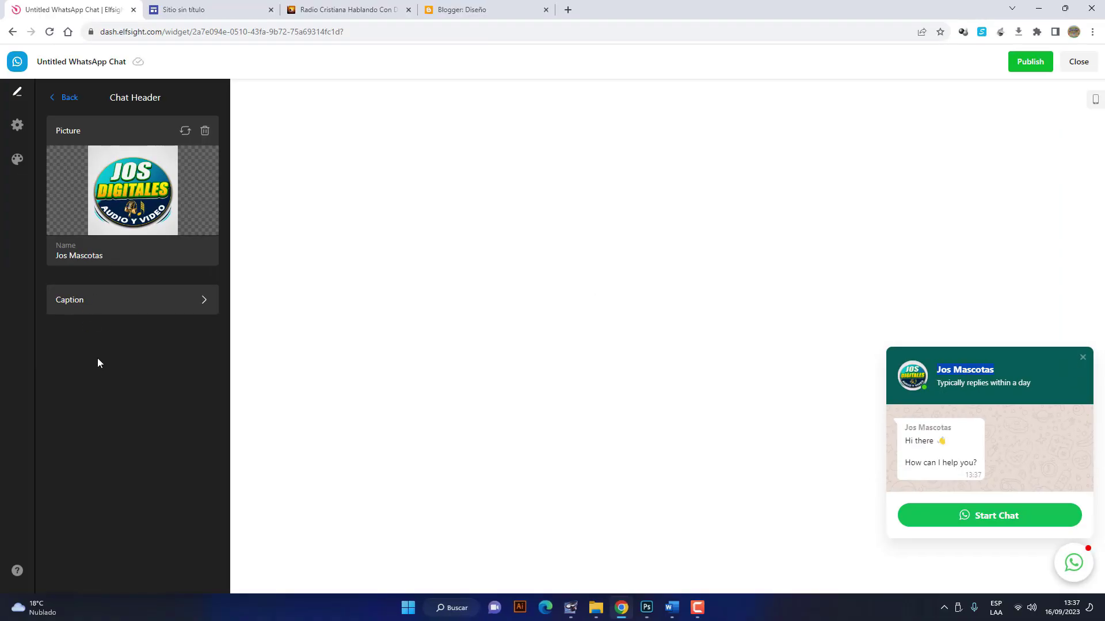
Change the welcome message to "HOLA" before the waving hand, followed by "En que podemos ayudarte?".
{"action": "left_click", "coordinate": [65, 97]}
{"action": "left_click", "coordinate": [106, 282]}
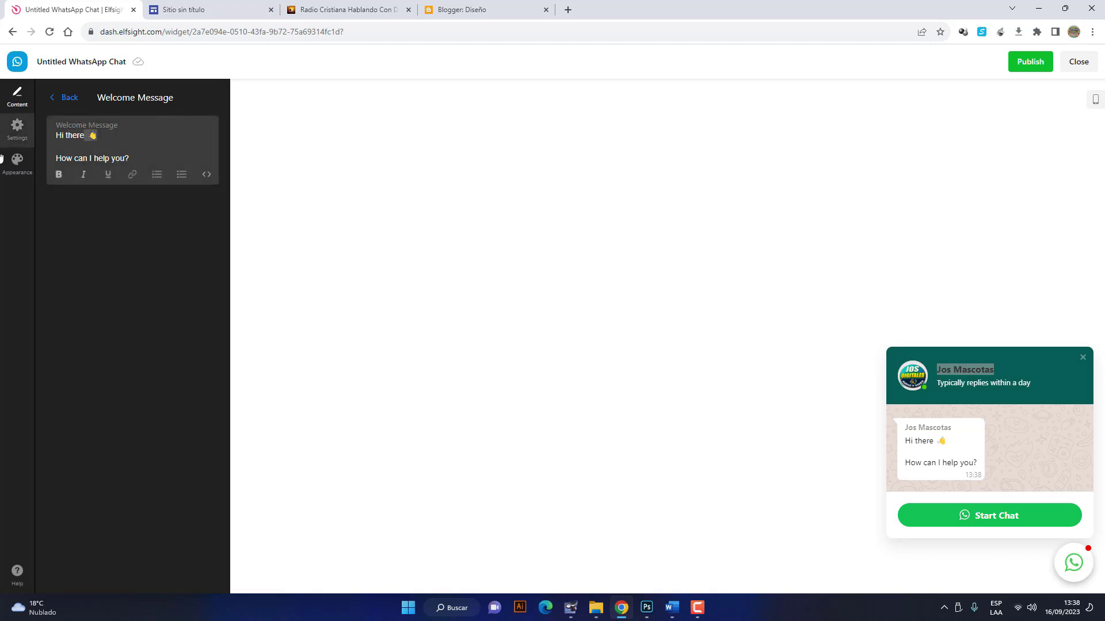
{"action": "left_click", "coordinate": [82, 135]}
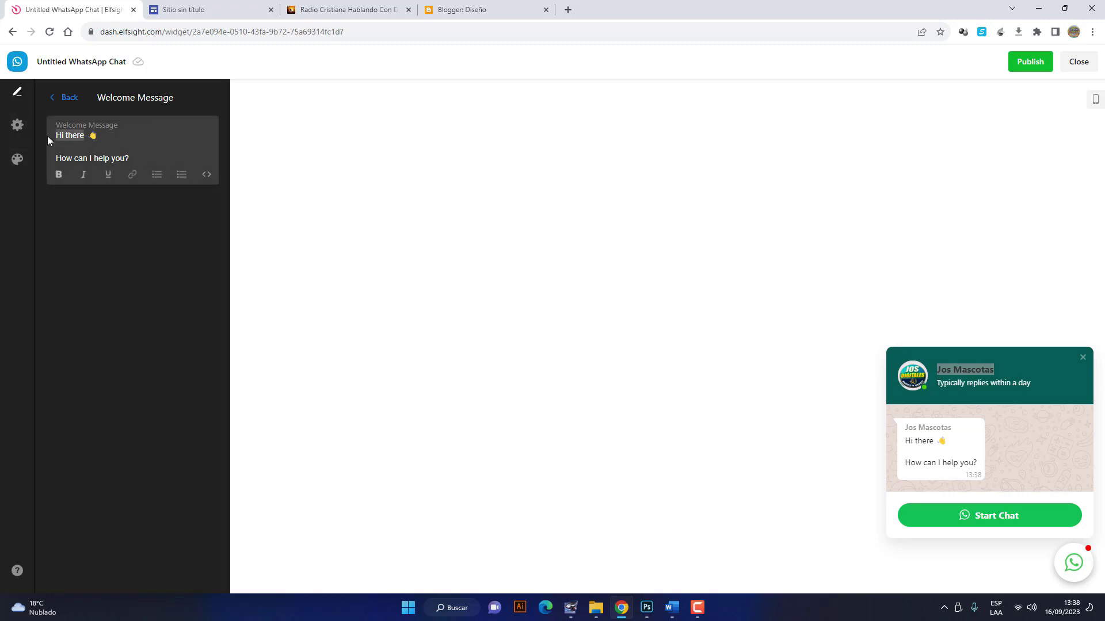
{"action": "type", "text": "HOLA"}
{"action": "left_click_drag", "start_coordinate": [127, 160], "coordinate": [60, 164]}
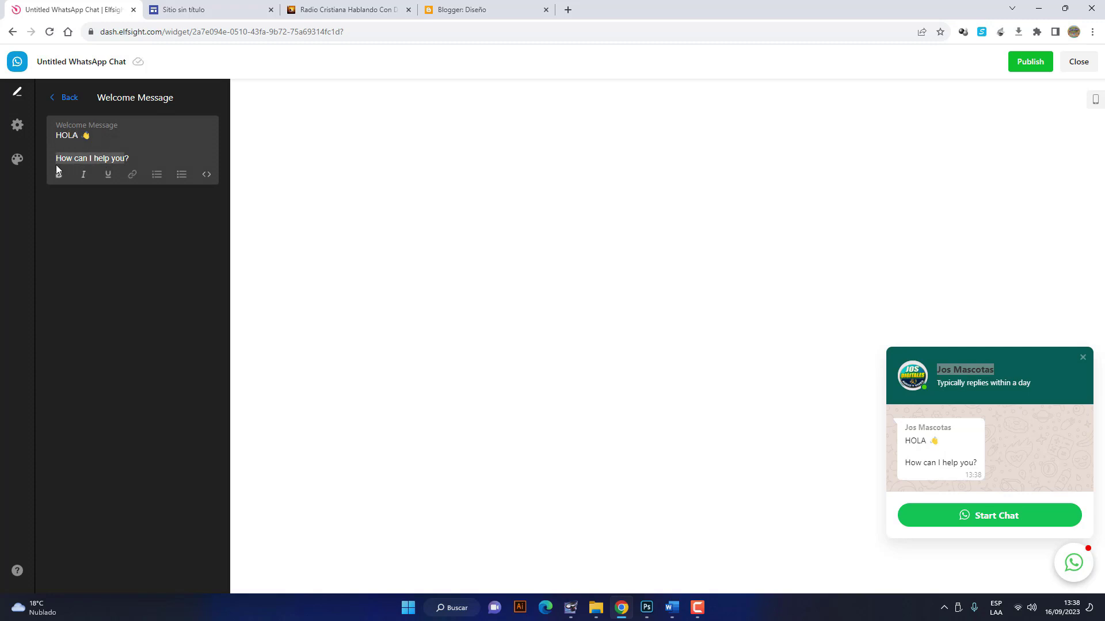
{"action": "type", "text": "En que podemos ayudarte?"}
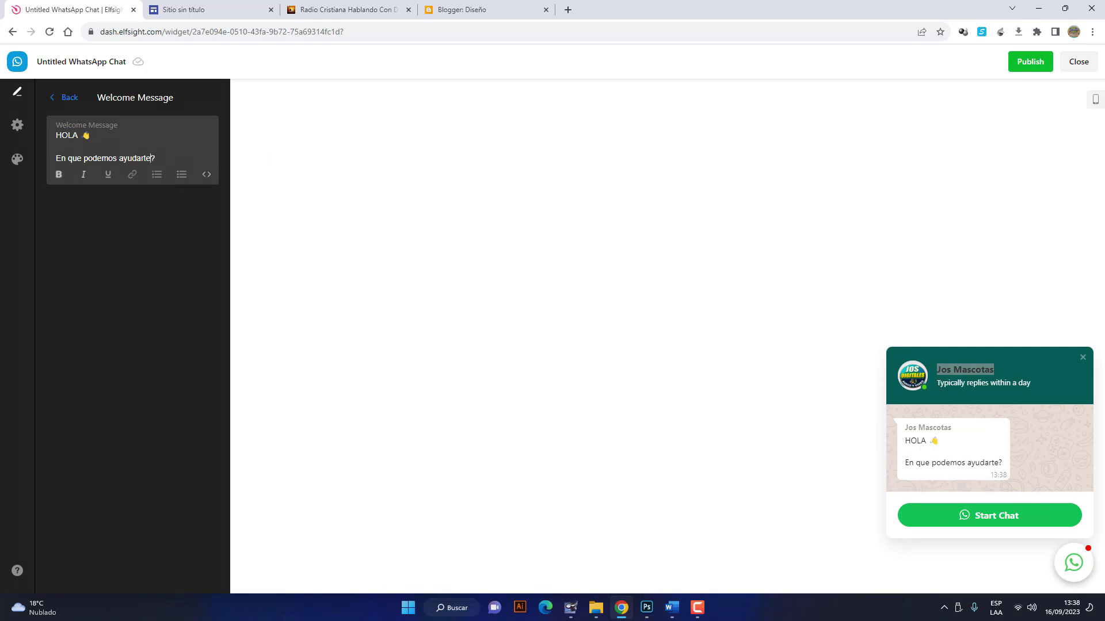
Set the Start Chat button text to "Escríbenos Aquí", and switch its icon off and back on.
{"action": "left_click", "coordinate": [67, 97]}
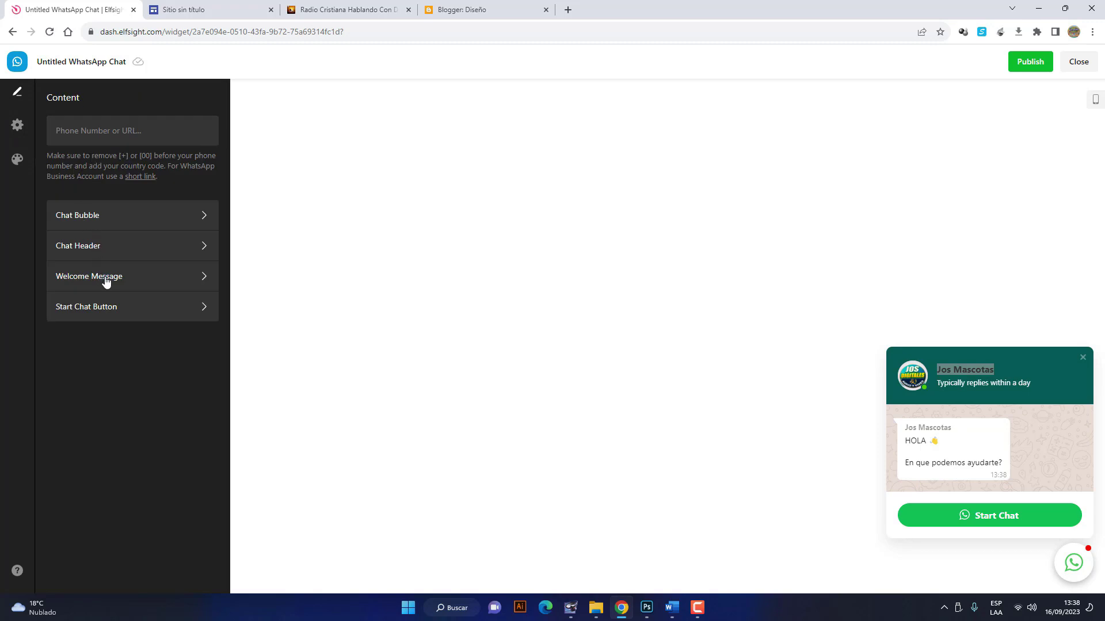
{"action": "left_click", "coordinate": [98, 309]}
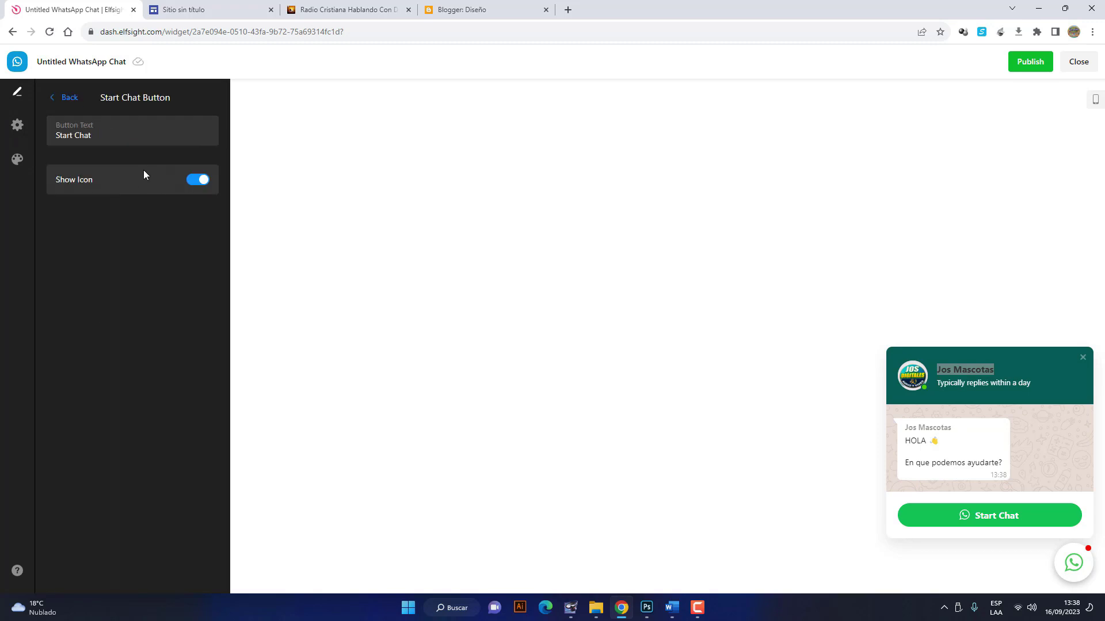
{"action": "left_click", "coordinate": [103, 138]}
{"action": "left_click_drag", "start_coordinate": [55, 139], "coordinate": [52, 139]}
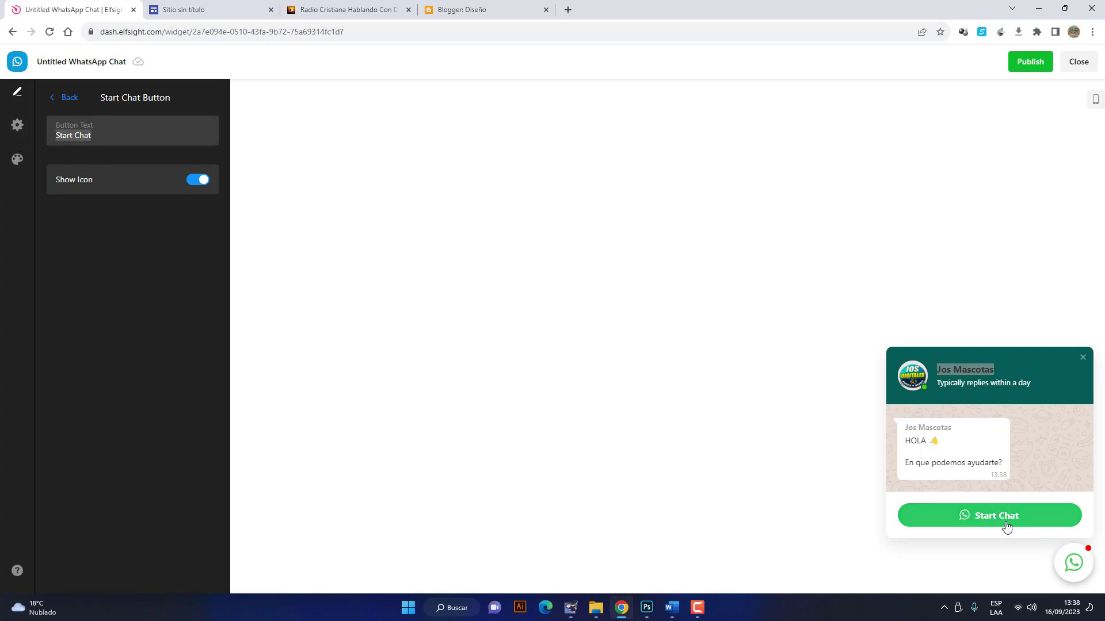
{"action": "left_click_drag", "start_coordinate": [132, 138], "coordinate": [1, 147]}
{"action": "left_click_drag", "start_coordinate": [92, 137], "coordinate": [53, 144]}
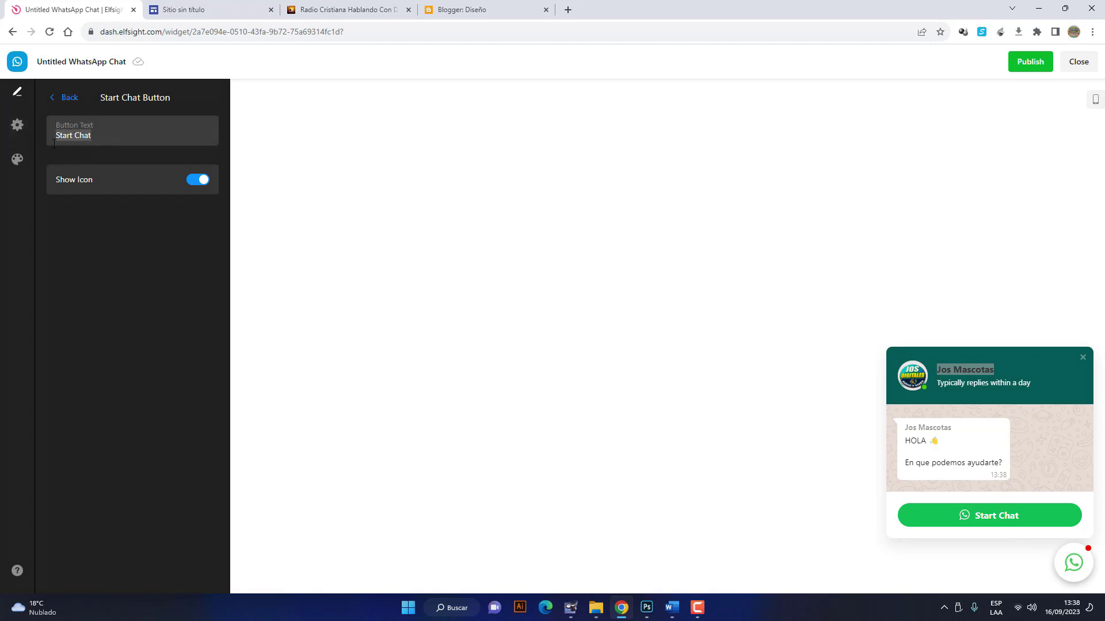
{"action": "type", "text": "Escr"}
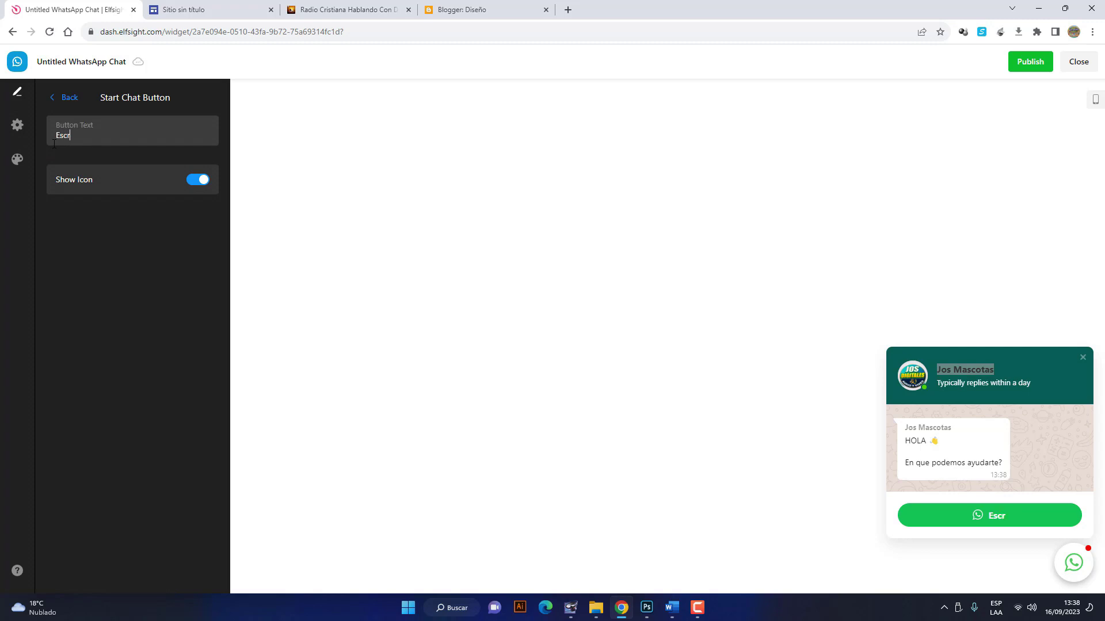
{"action": "type", "text": "i"}
{"action": "type", "text": "eno"}
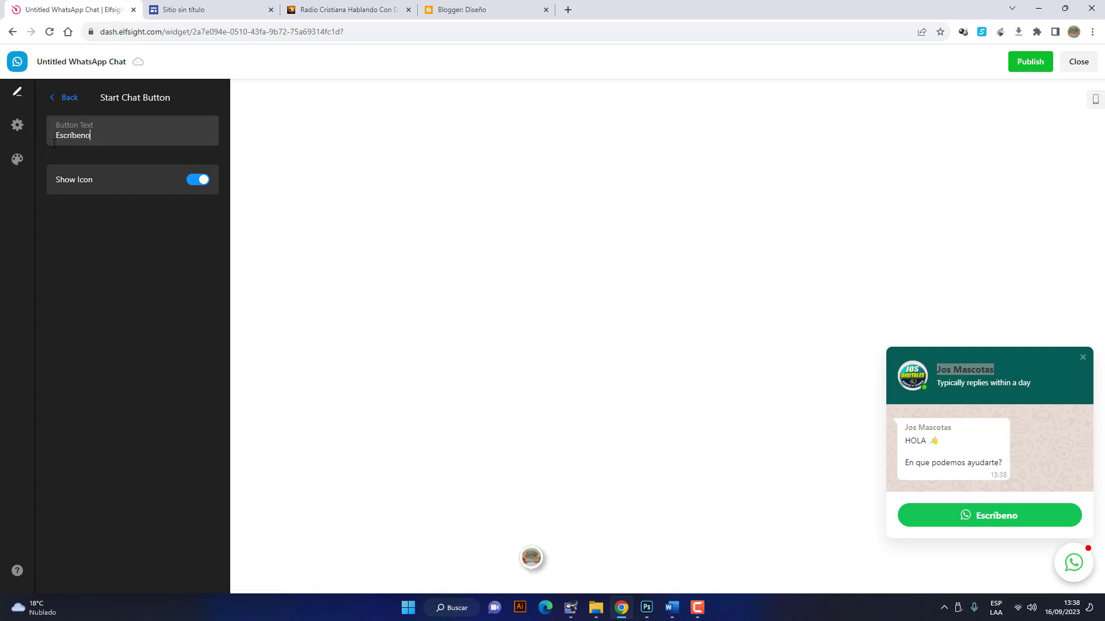
{"action": "type", "text": "s Aquí"}
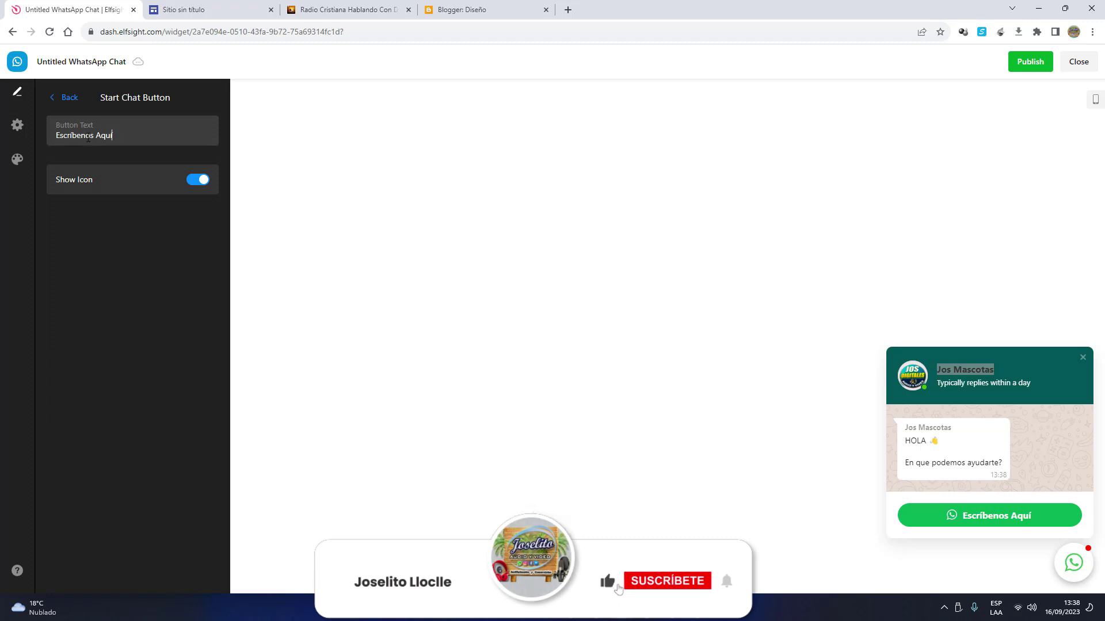
{"action": "left_click", "coordinate": [195, 180]}
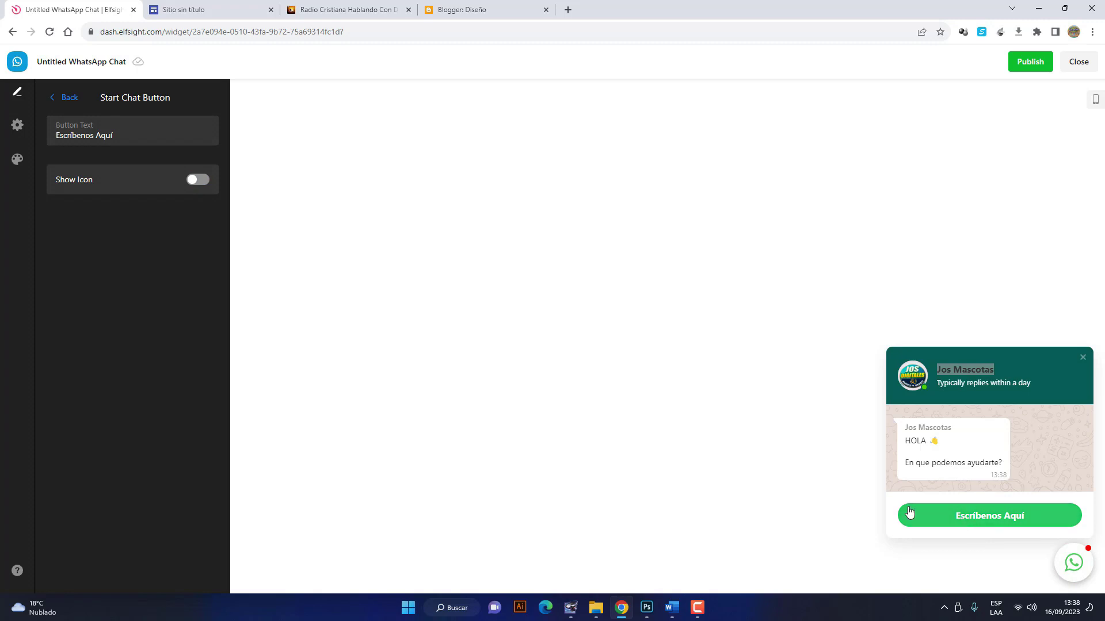
{"action": "left_click", "coordinate": [190, 183]}
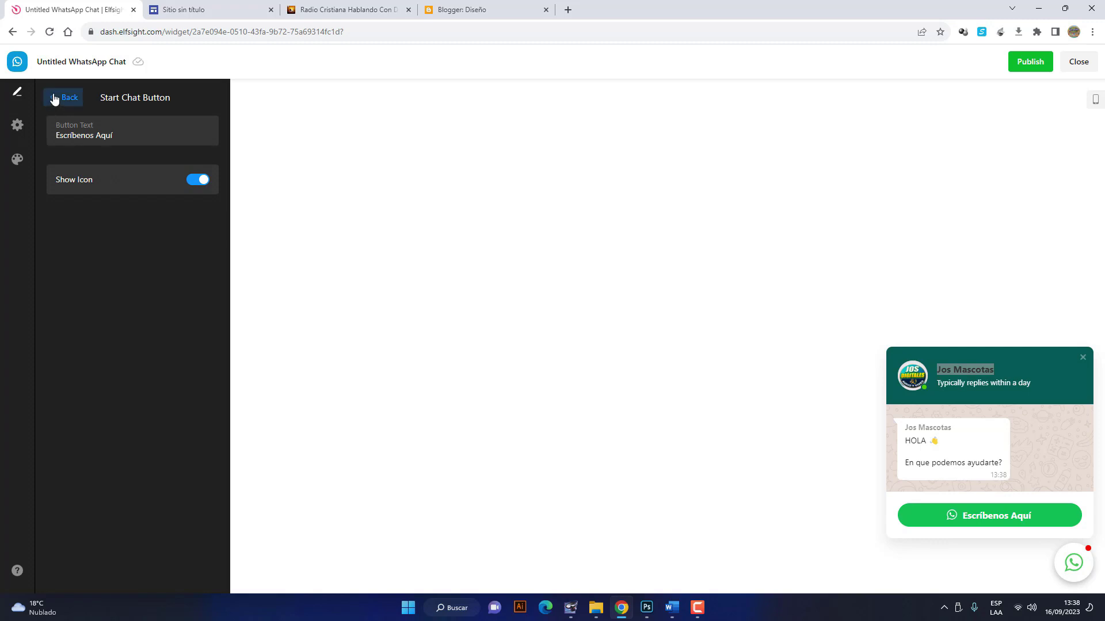
Try the Embed Bubble and Embed Chat Window positions for the widget, and restore Floating Bubble.
{"action": "left_click", "coordinate": [18, 125]}
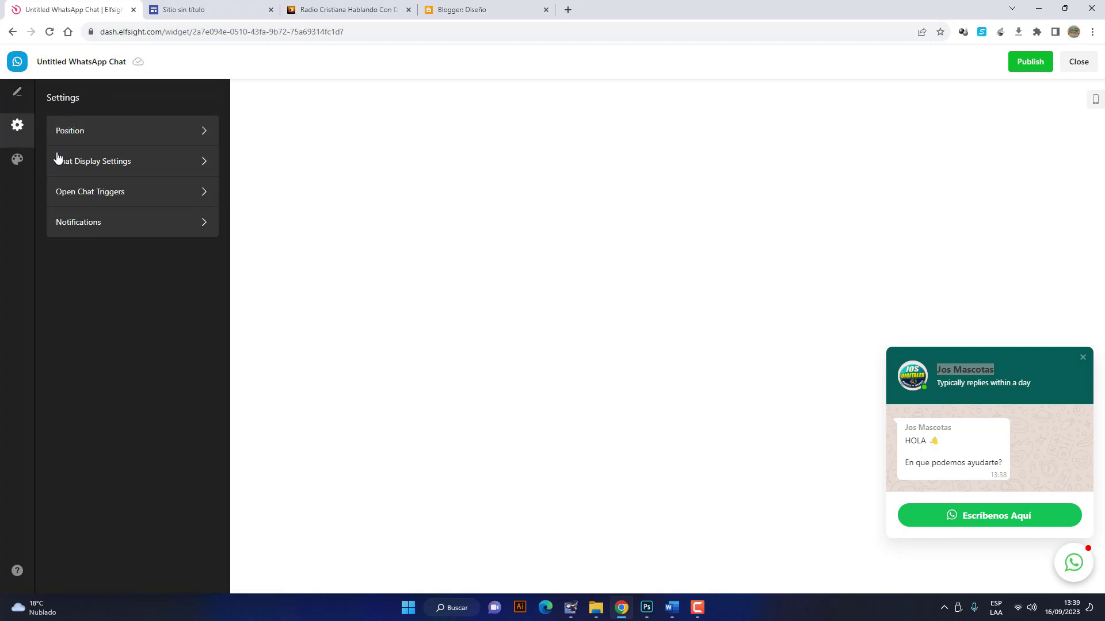
{"action": "left_click", "coordinate": [84, 141]}
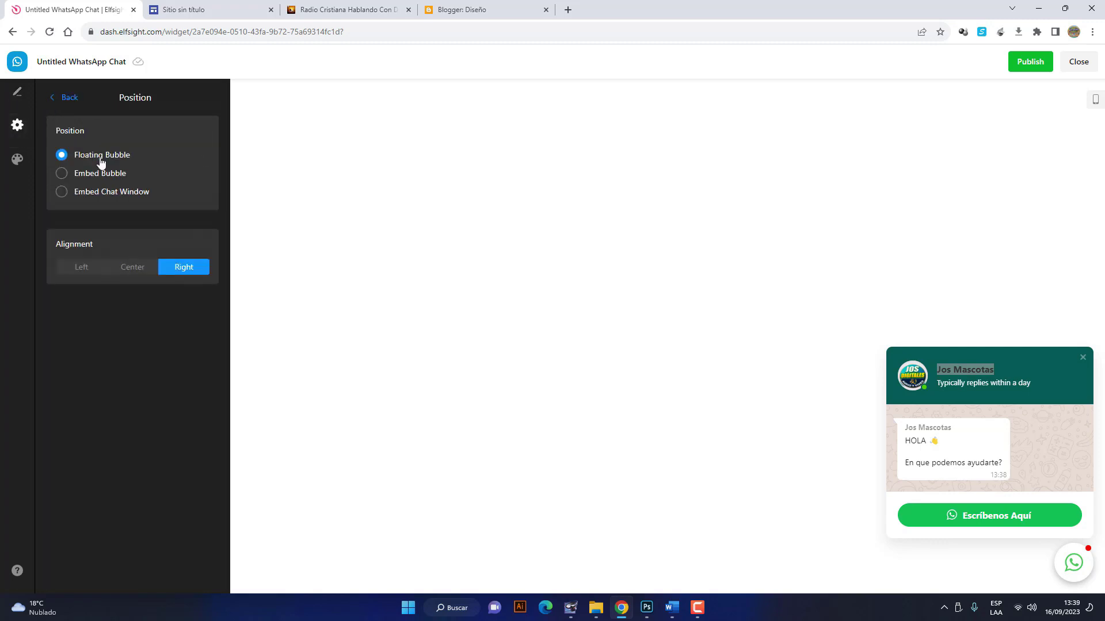
{"action": "left_click", "coordinate": [63, 174]}
{"action": "left_click", "coordinate": [62, 192]}
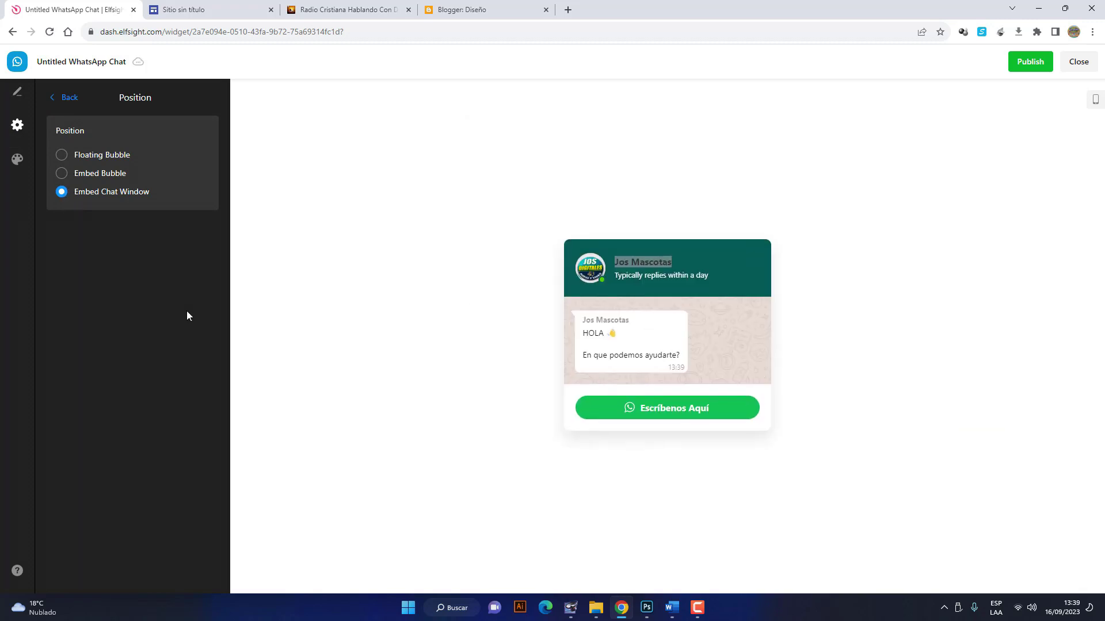
{"action": "left_click", "coordinate": [61, 155]}
{"action": "left_click", "coordinate": [63, 174]}
{"action": "left_click", "coordinate": [62, 191]}
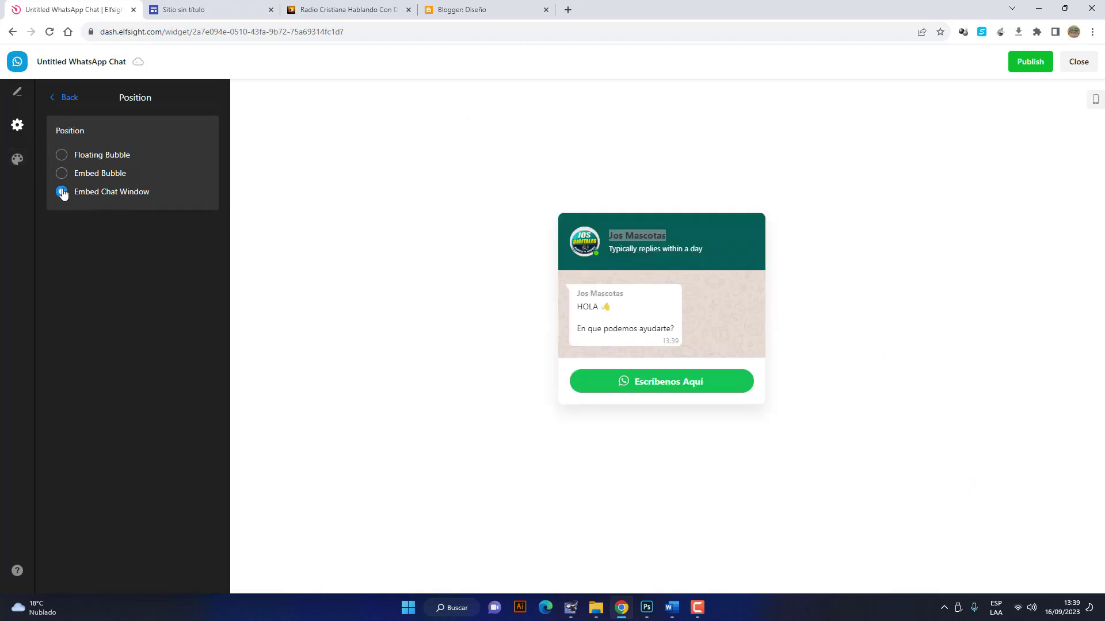
{"action": "left_click", "coordinate": [62, 155]}
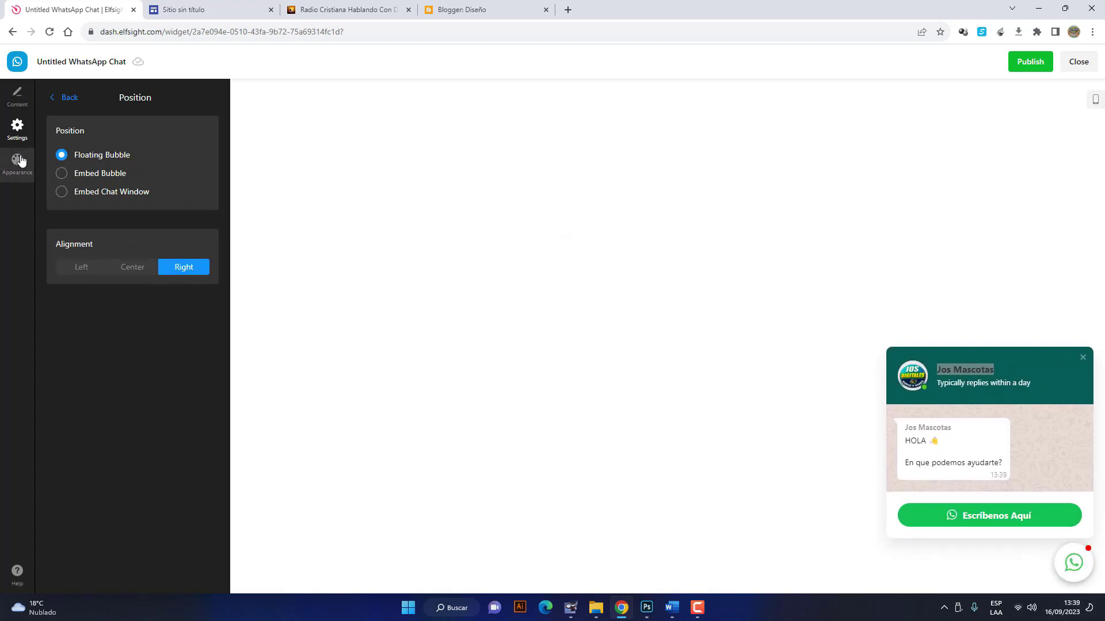
{"action": "left_click", "coordinate": [18, 161]}
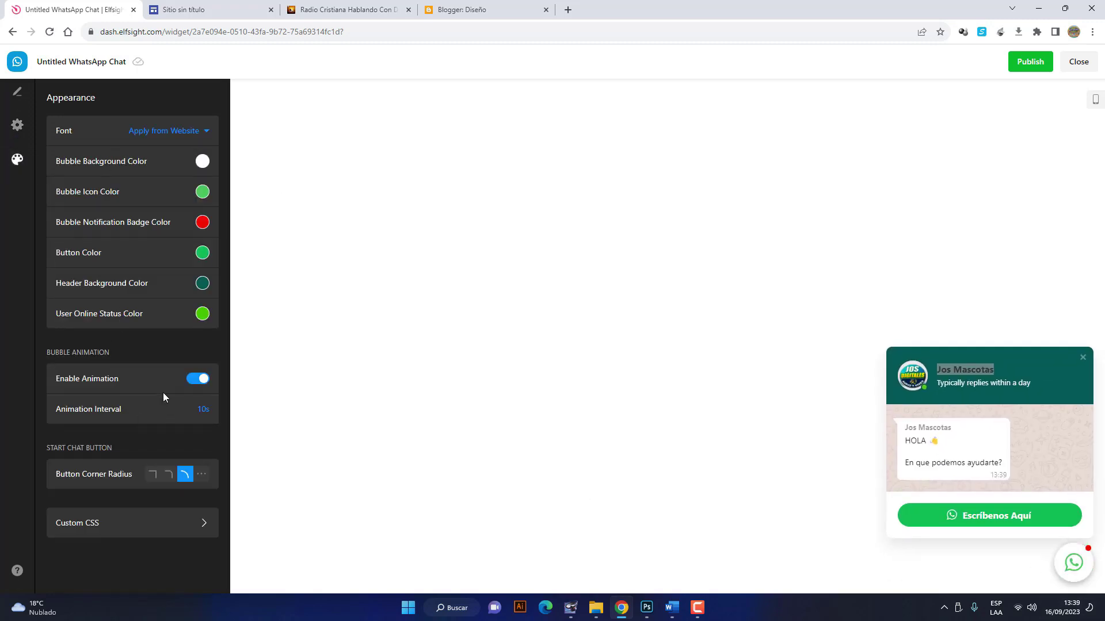
{"action": "left_click", "coordinate": [17, 125]}
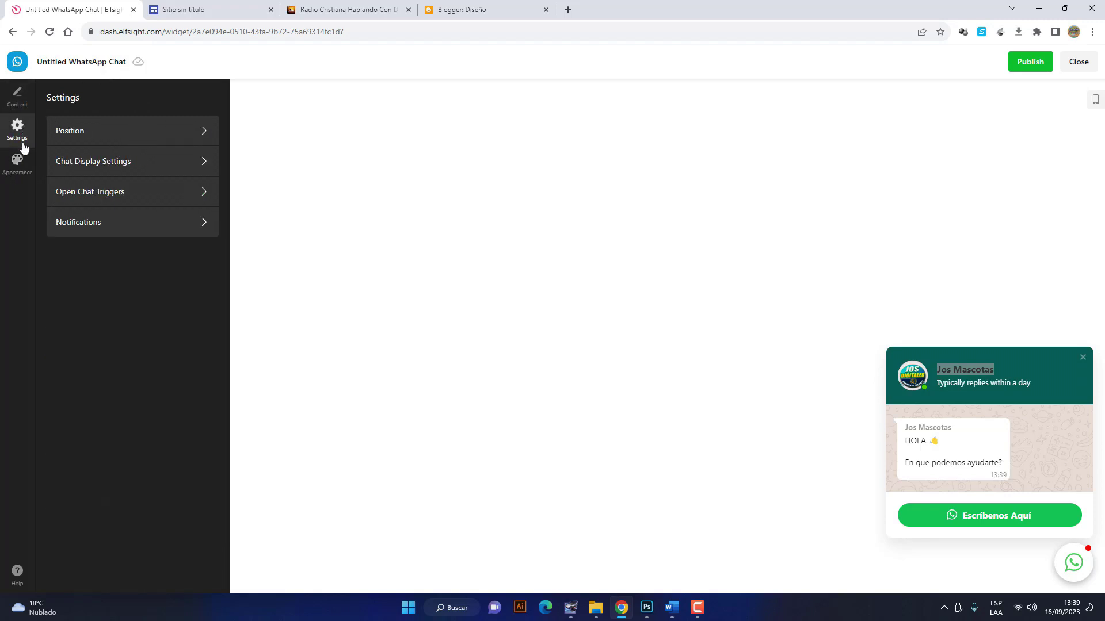
{"action": "left_click", "coordinate": [101, 222]}
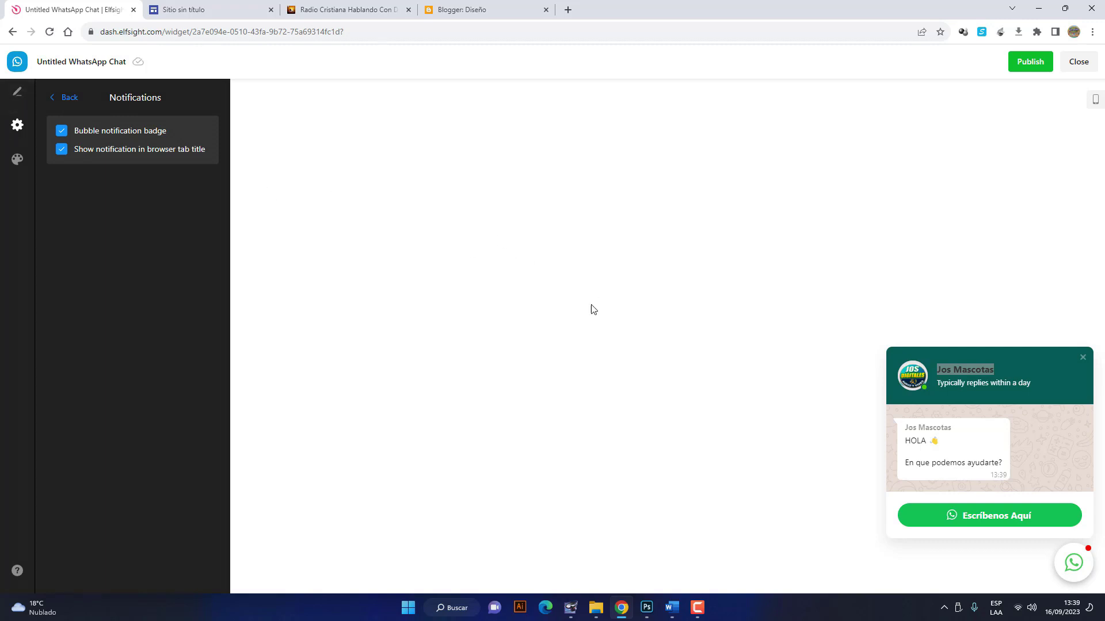
{"action": "left_click", "coordinate": [1036, 405]}
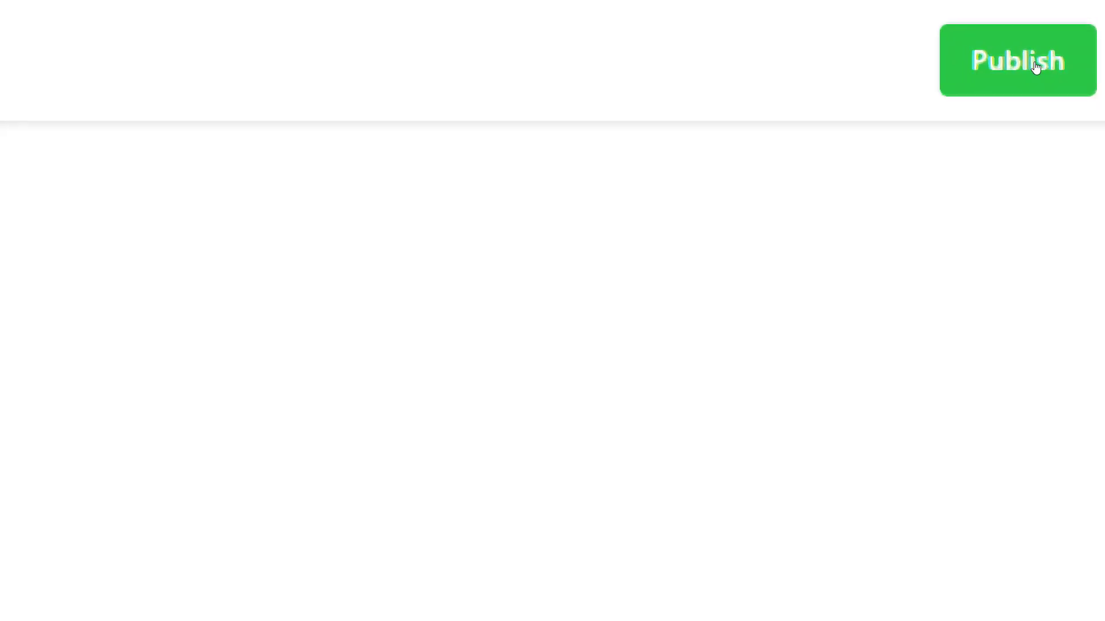
Publish the WhatsApp Chat widget and select the Free plan.
{"action": "left_click", "coordinate": [1035, 66]}
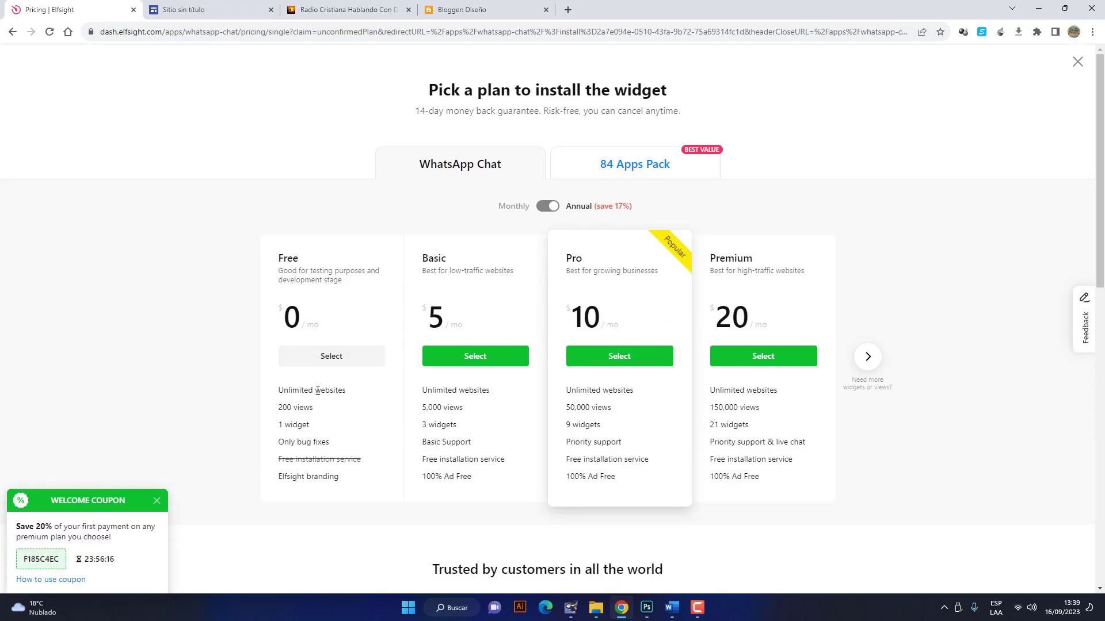
{"action": "left_click_drag", "start_coordinate": [231, 283], "coordinate": [944, 313]}
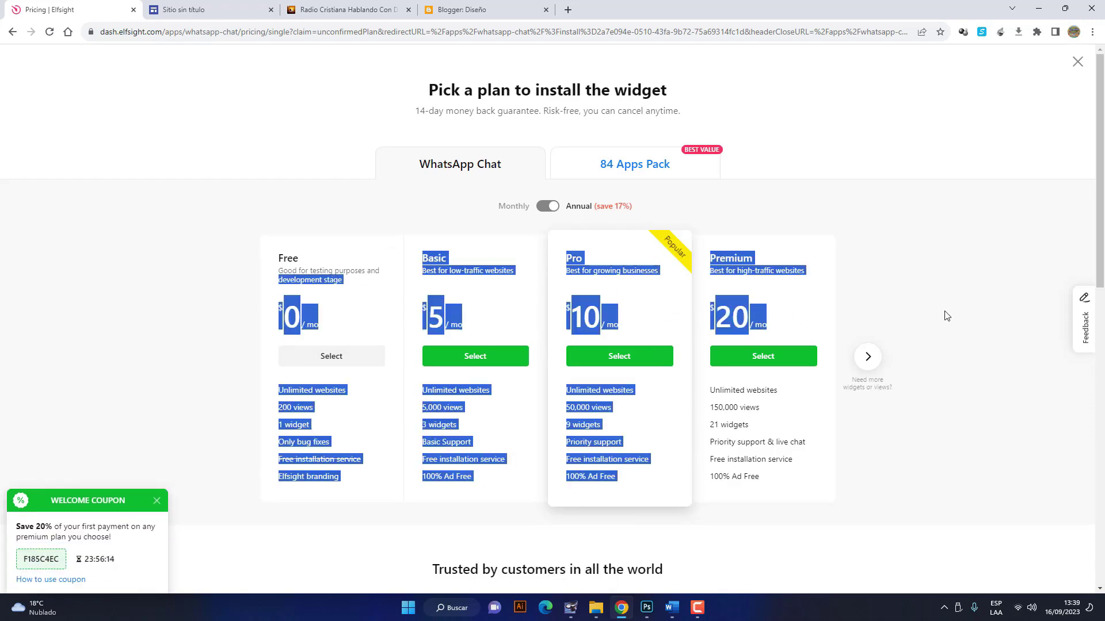
{"action": "left_click", "coordinate": [761, 293]}
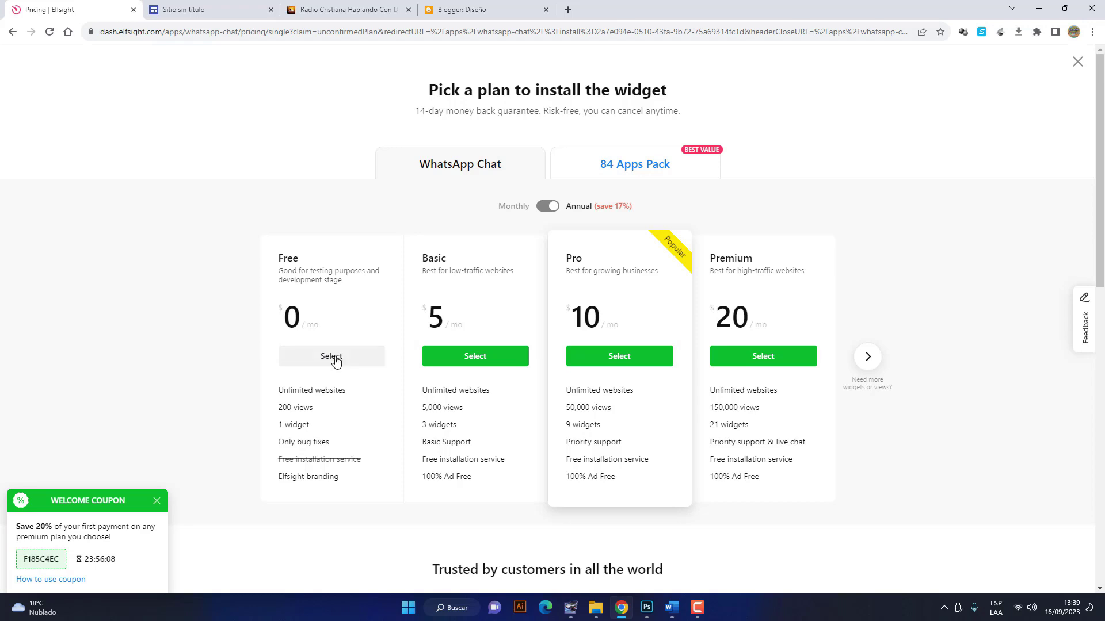
{"action": "left_click", "coordinate": [318, 356]}
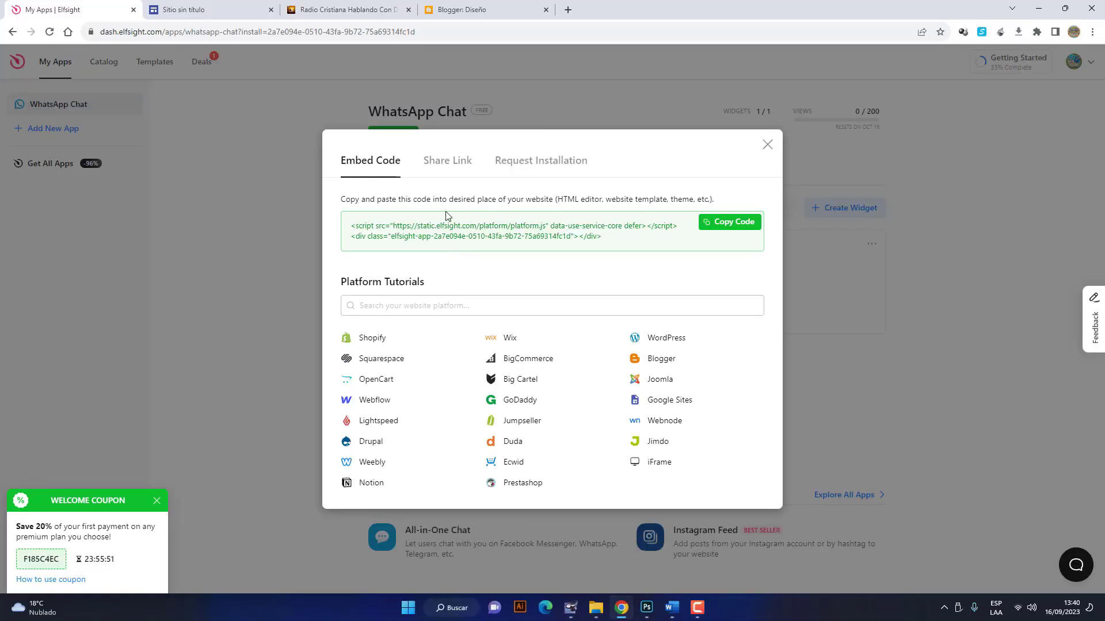
Check the Share Link and Request Installation options, and copy the widget's embed code.
{"action": "left_click", "coordinate": [448, 164]}
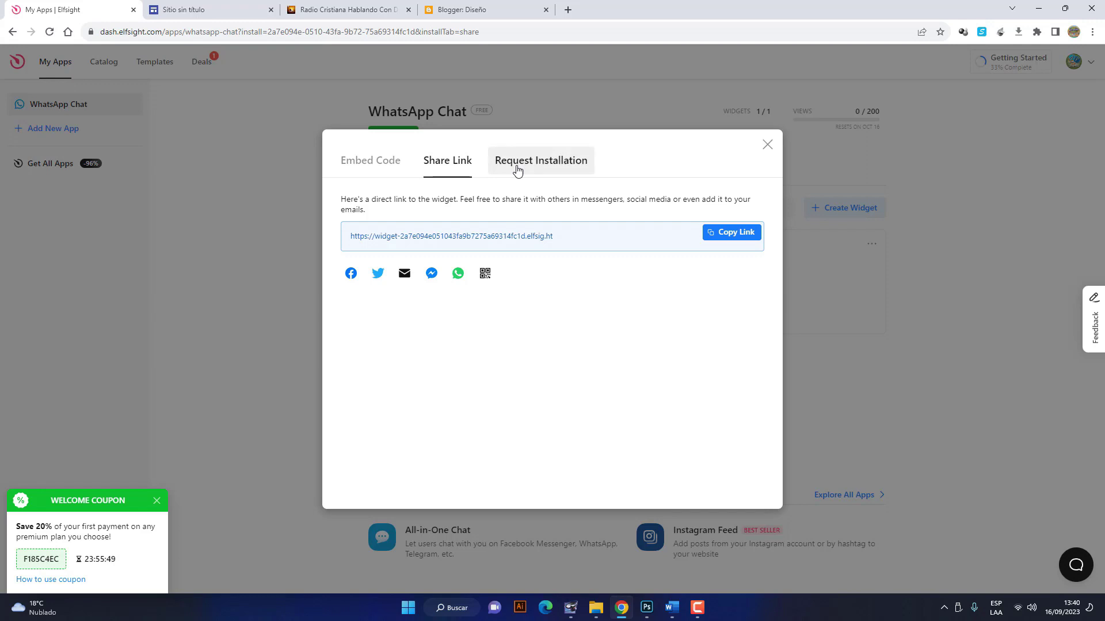
{"action": "left_click", "coordinate": [517, 169]}
{"action": "left_click", "coordinate": [444, 167]}
{"action": "left_click", "coordinate": [397, 164]}
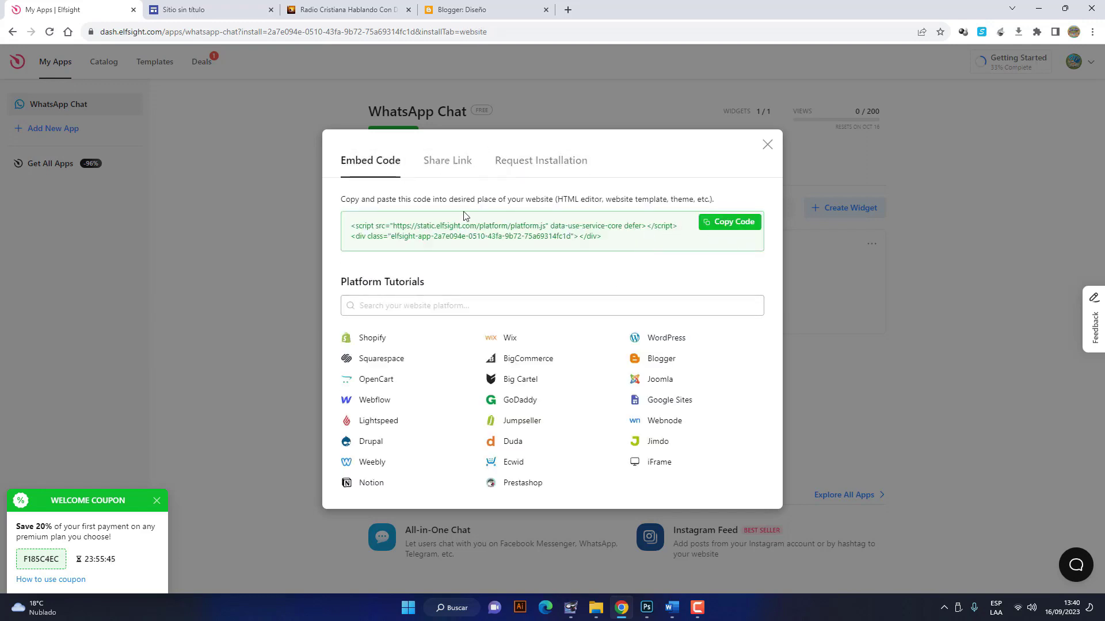
{"action": "left_click", "coordinate": [742, 231]}
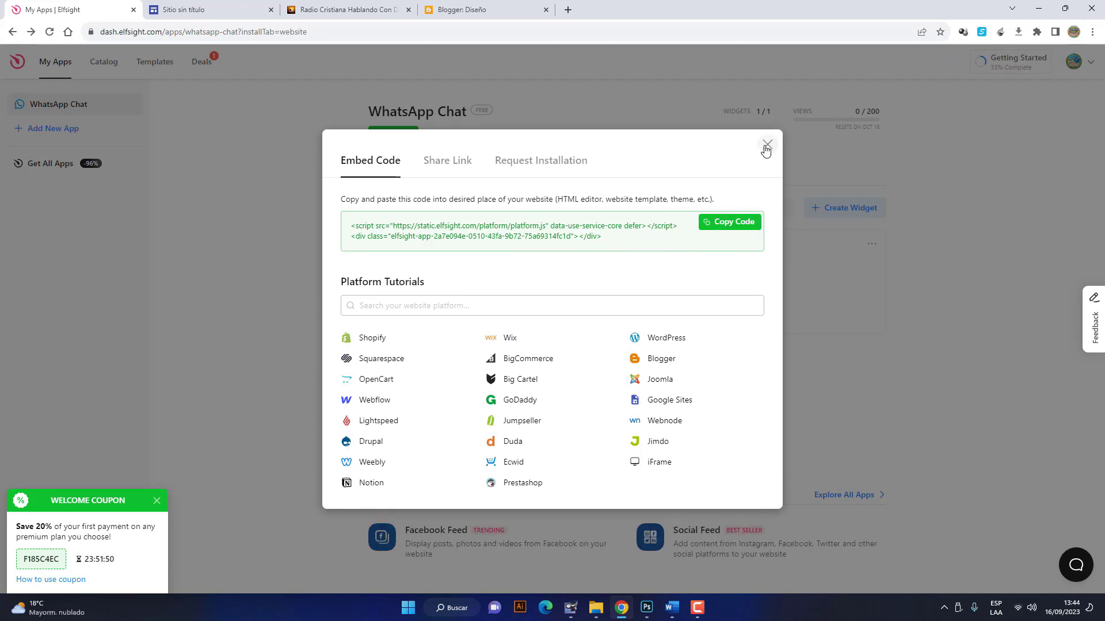
Reopen the untitled WhatsApp Chat widget for editing and fill in the WhatsApp phone number or URL.
{"action": "left_click", "coordinate": [767, 145]}
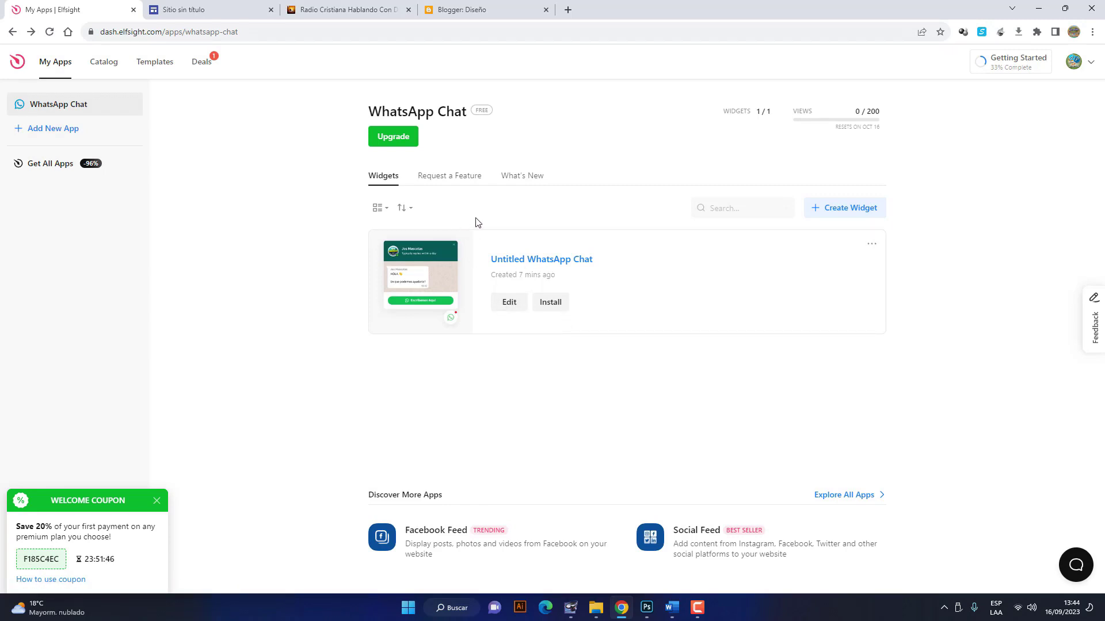
{"action": "left_click", "coordinate": [426, 268]}
{"action": "left_click", "coordinate": [103, 126]}
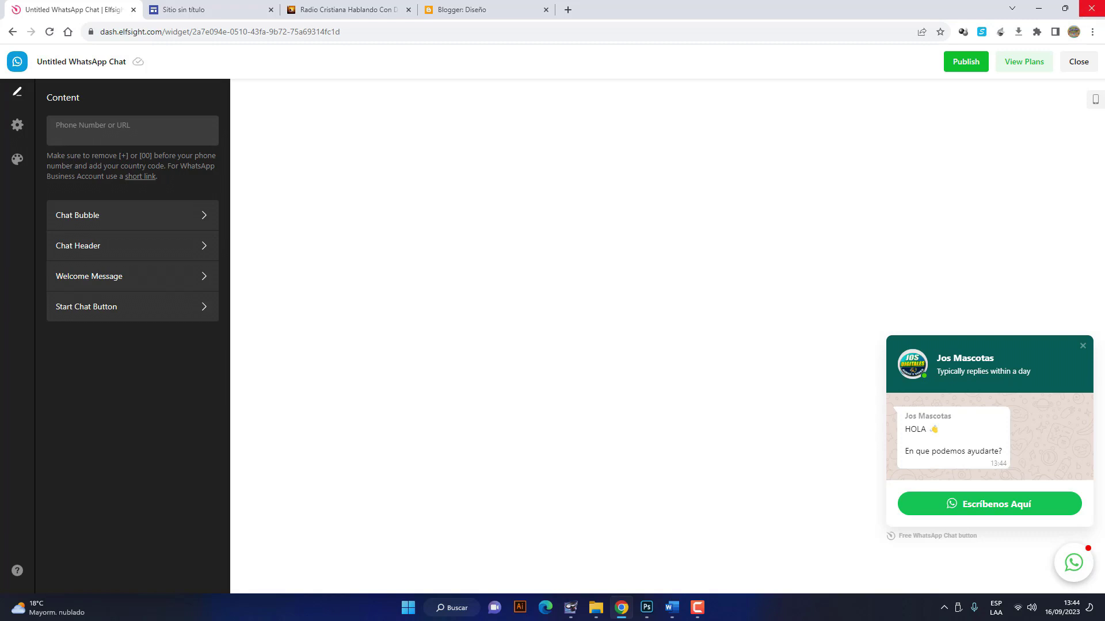
{"action": "key", "text": "ctrl+v"}
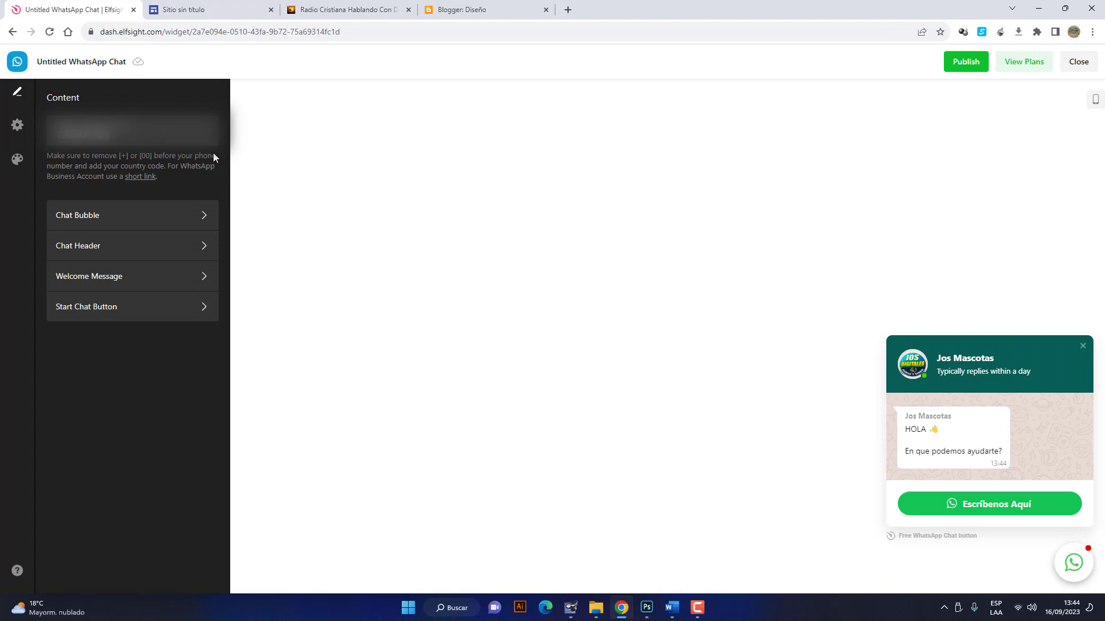
Publish the widget changes, leave the editor and open the widget's installation code.
{"action": "left_click", "coordinate": [964, 63]}
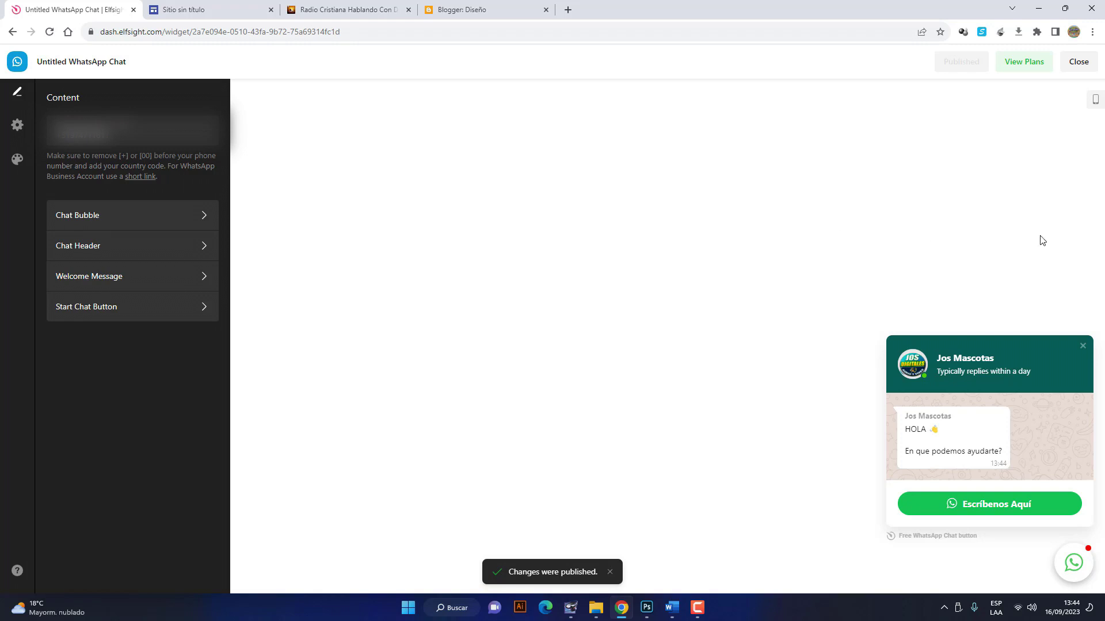
{"action": "left_click", "coordinate": [1079, 61]}
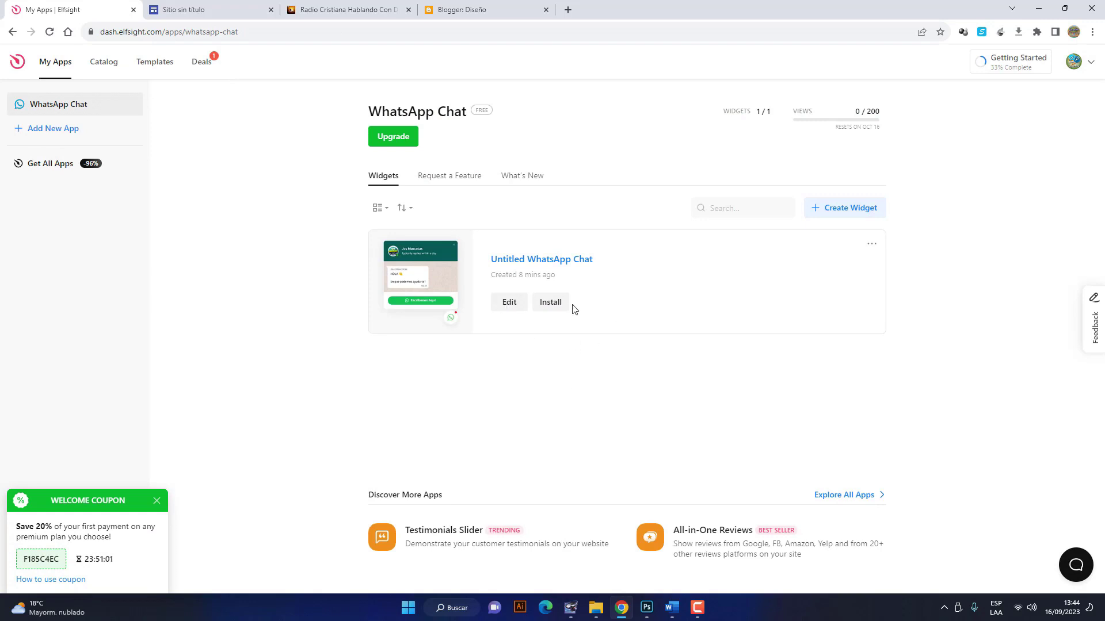
{"action": "left_click", "coordinate": [556, 305]}
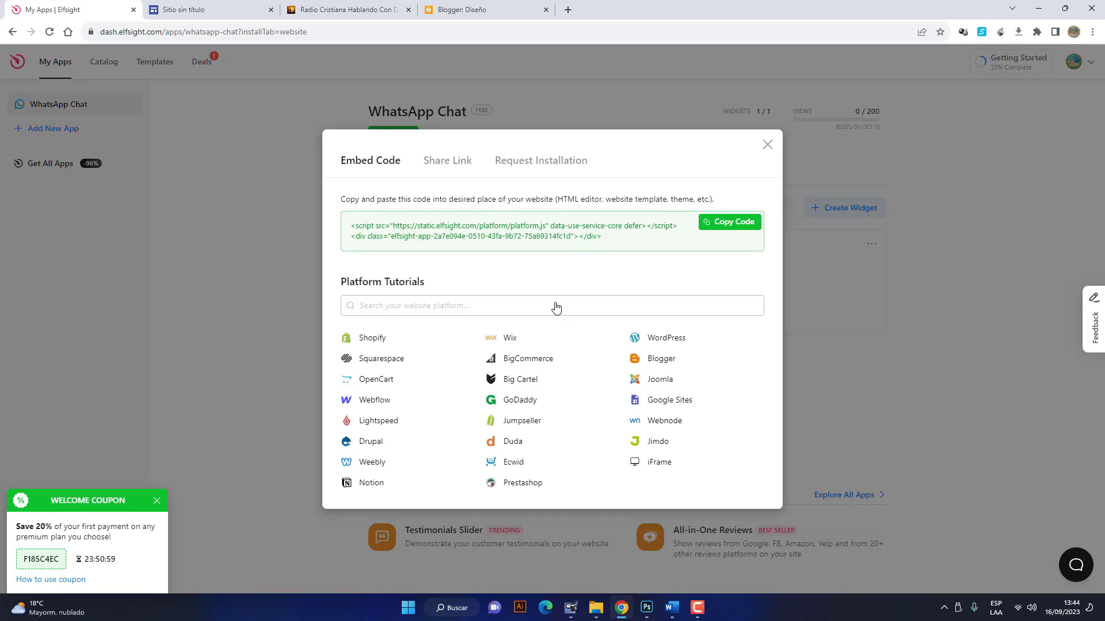
Copy the WhatsApp Chat embed code from Elfsight and insert it as embedded code on the Google Sites home page.
{"action": "left_click", "coordinate": [730, 222]}
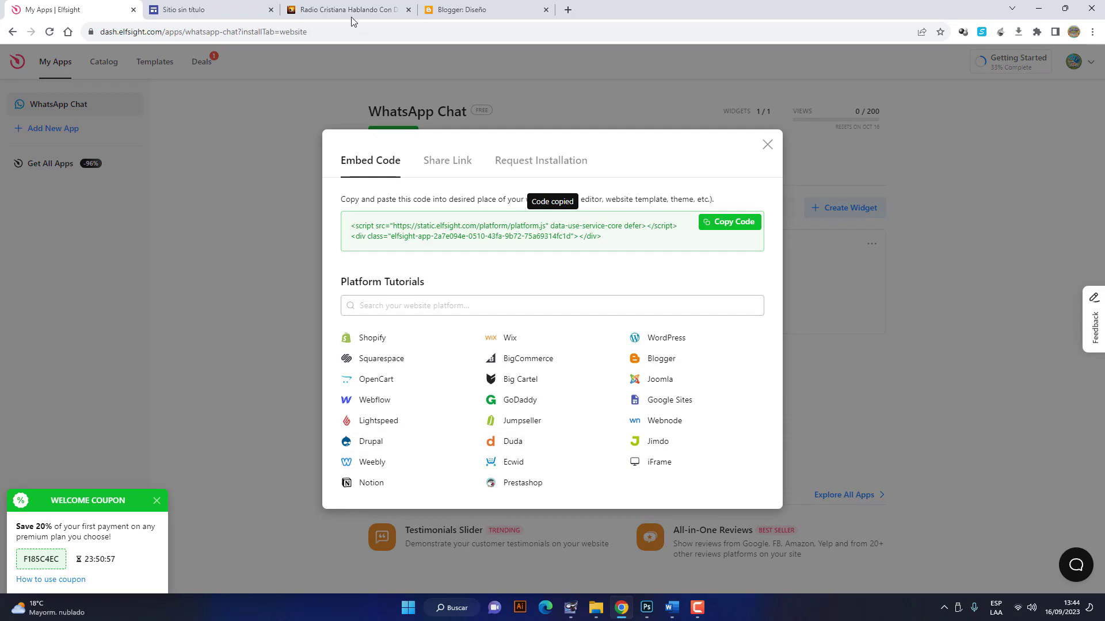
{"action": "left_click", "coordinate": [217, 15]}
{"action": "scroll", "coordinate": [525, 307], "scroll_direction": "down", "scroll_amount": 1}
{"action": "scroll", "coordinate": [524, 307], "scroll_direction": "down", "scroll_amount": 20}
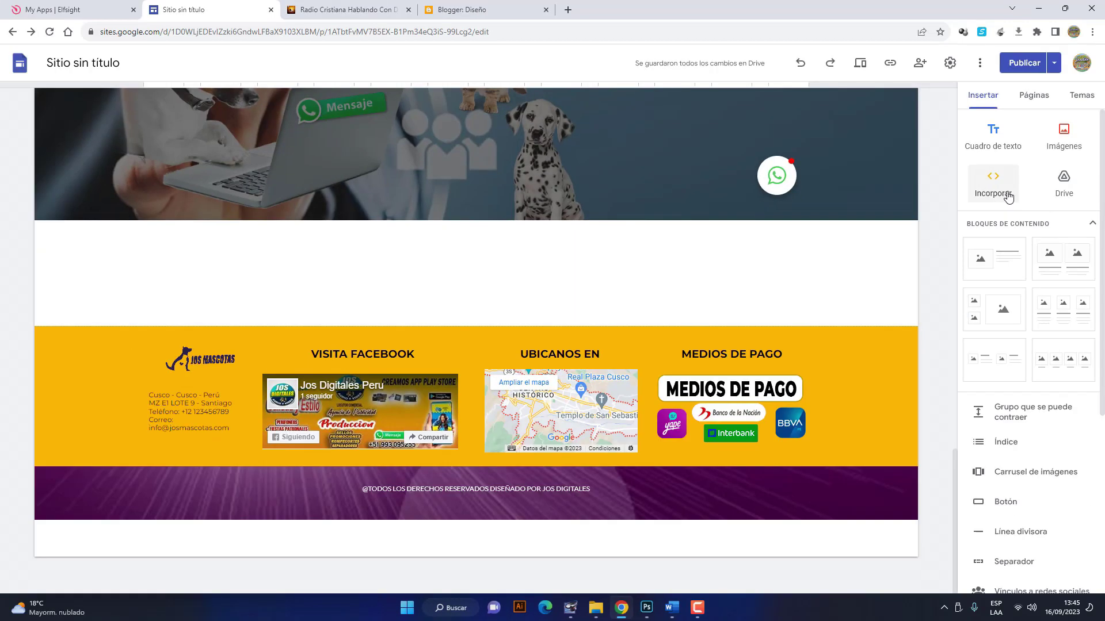
{"action": "left_click", "coordinate": [1007, 198]}
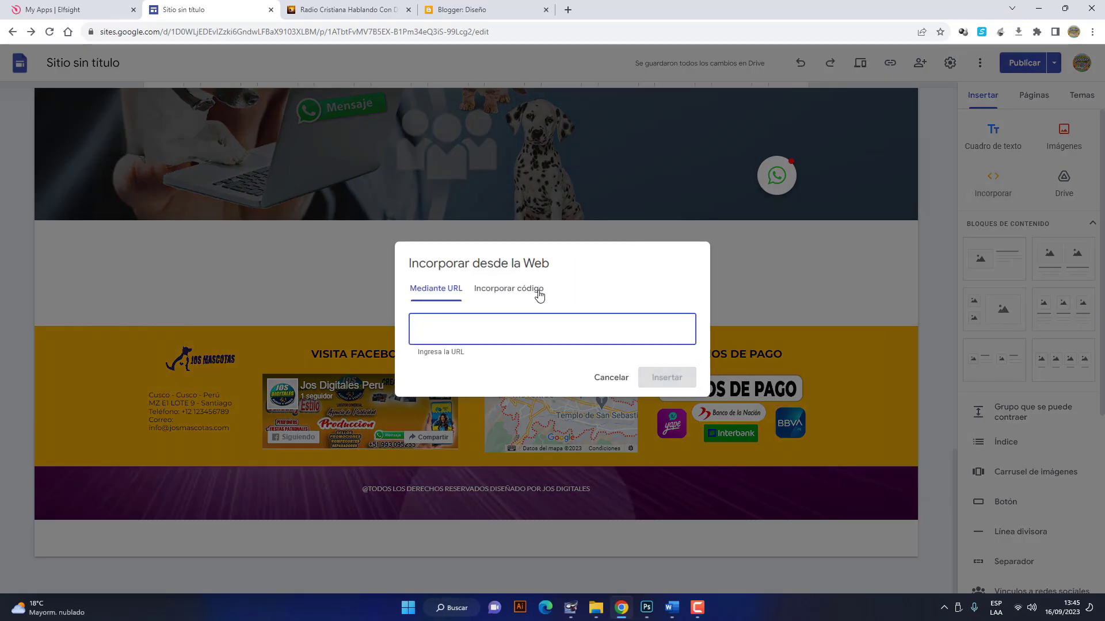
{"action": "left_click", "coordinate": [518, 270]}
{"action": "key", "text": "ctrl+v"}
{"action": "left_click", "coordinate": [670, 395]}
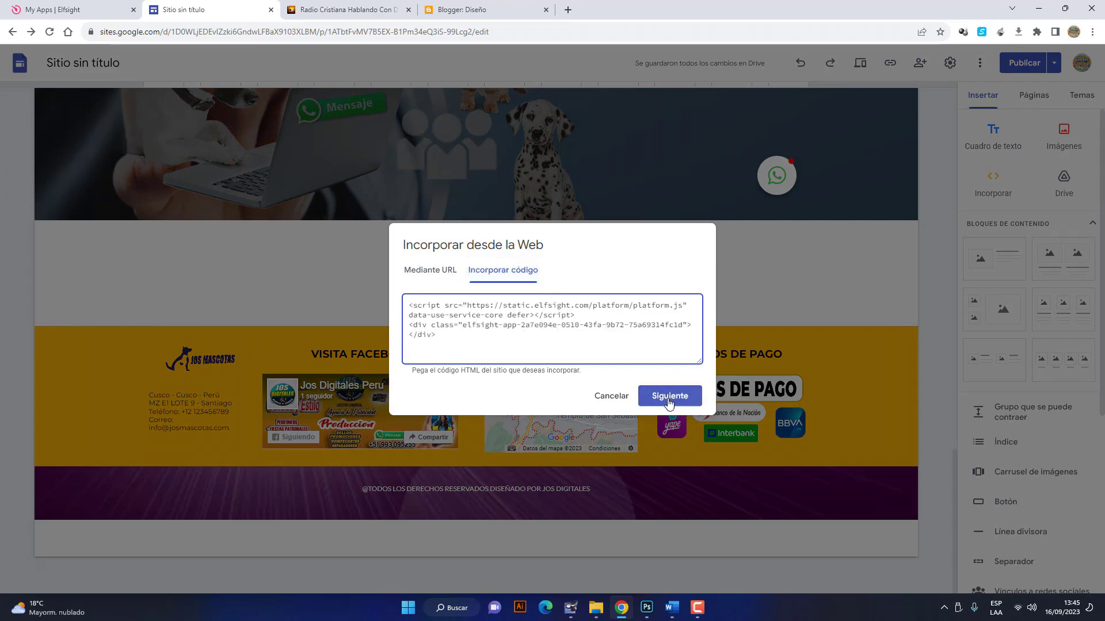
{"action": "left_click", "coordinate": [662, 453]}
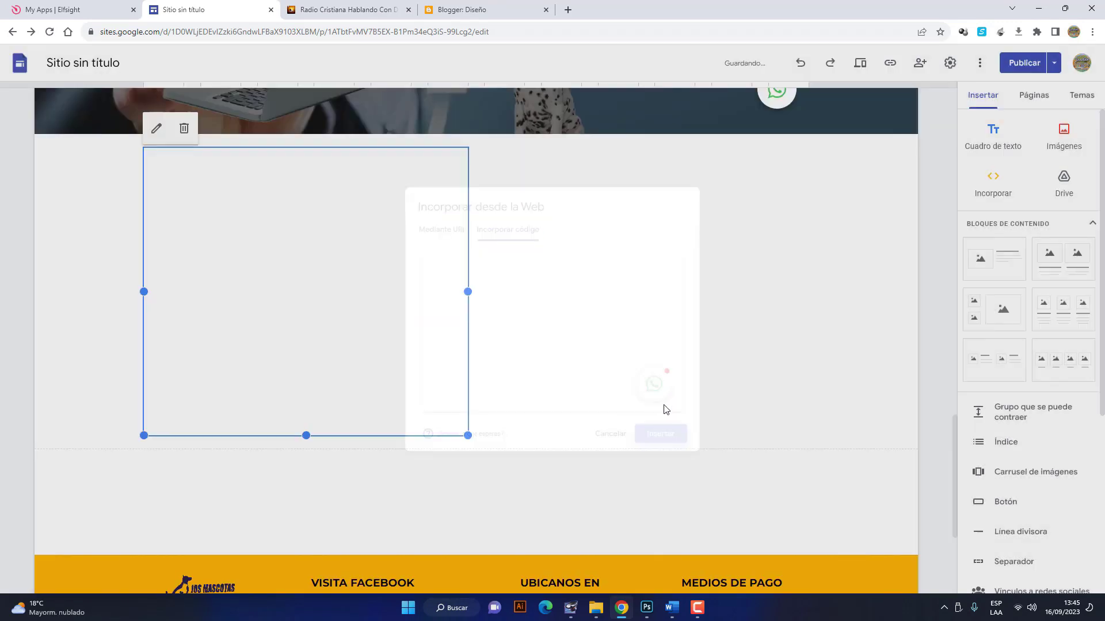
Delete the old WhatsApp banner section and move the new WhatsApp embed to the right half of its section.
{"action": "scroll", "coordinate": [552, 348], "scroll_direction": "up", "scroll_amount": 3}
{"action": "scroll", "coordinate": [618, 282], "scroll_direction": "down", "scroll_amount": 1}
{"action": "left_click", "coordinate": [435, 221]}
{"action": "scroll", "coordinate": [23, 222], "scroll_direction": "down", "scroll_amount": 10}
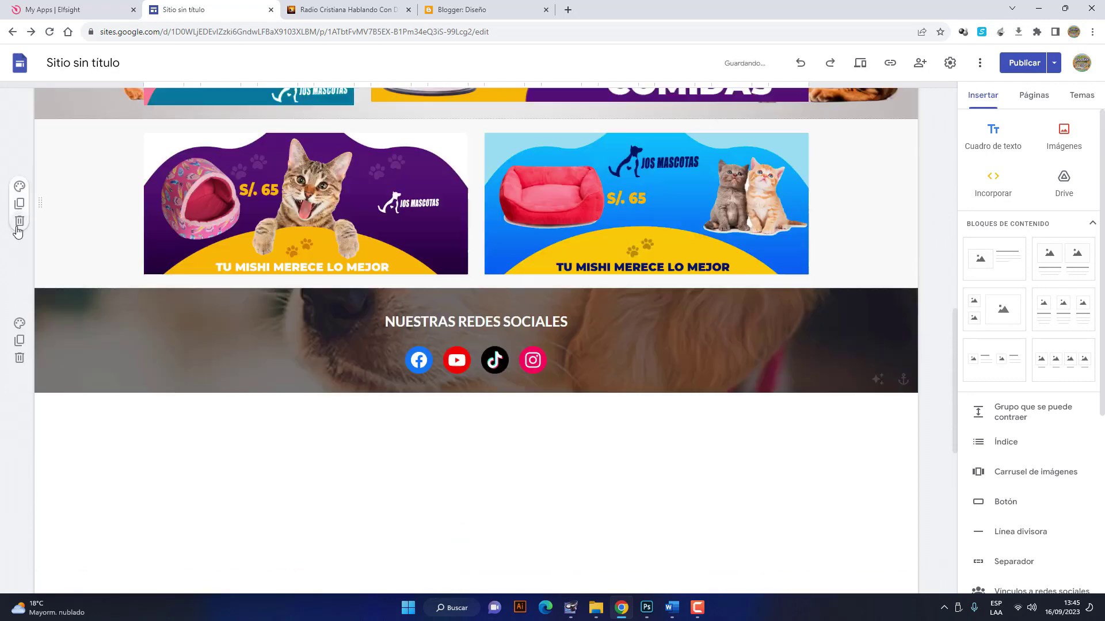
{"action": "scroll", "coordinate": [467, 418], "scroll_direction": "down", "scroll_amount": 4}
{"action": "left_click_drag", "start_coordinate": [454, 380], "coordinate": [688, 291]}
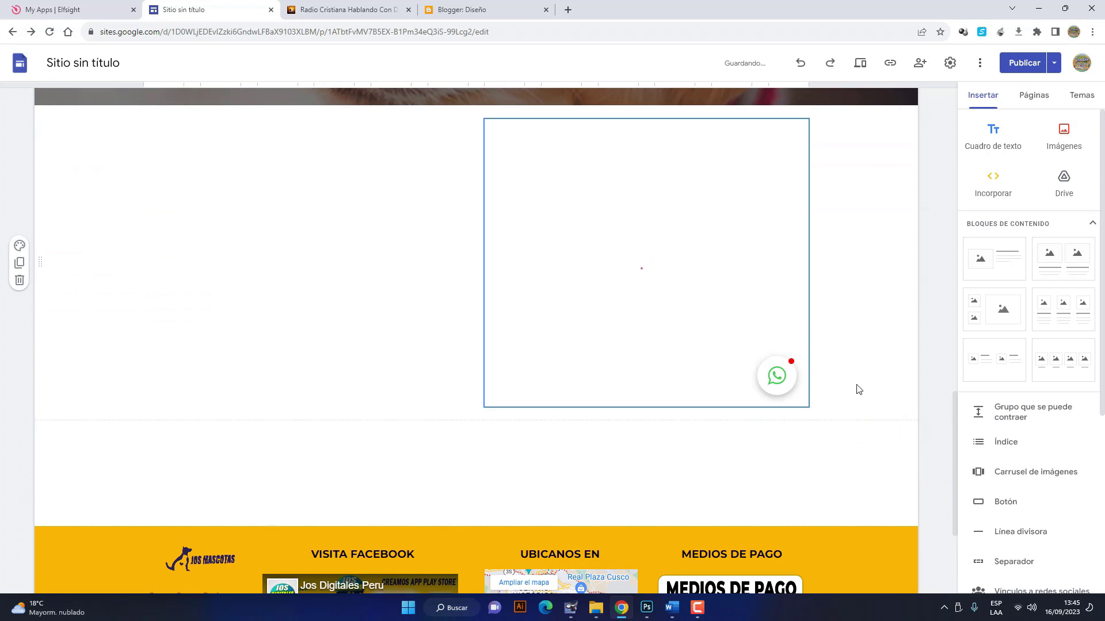
Set the WASS image from the PAGINA GOOGLE SITES > DGO folder as the background of the WhatsApp section.
{"action": "left_click", "coordinate": [19, 247]}
{"action": "mouse_move", "coordinate": [85, 358]}
{"action": "left_click", "coordinate": [178, 361]}
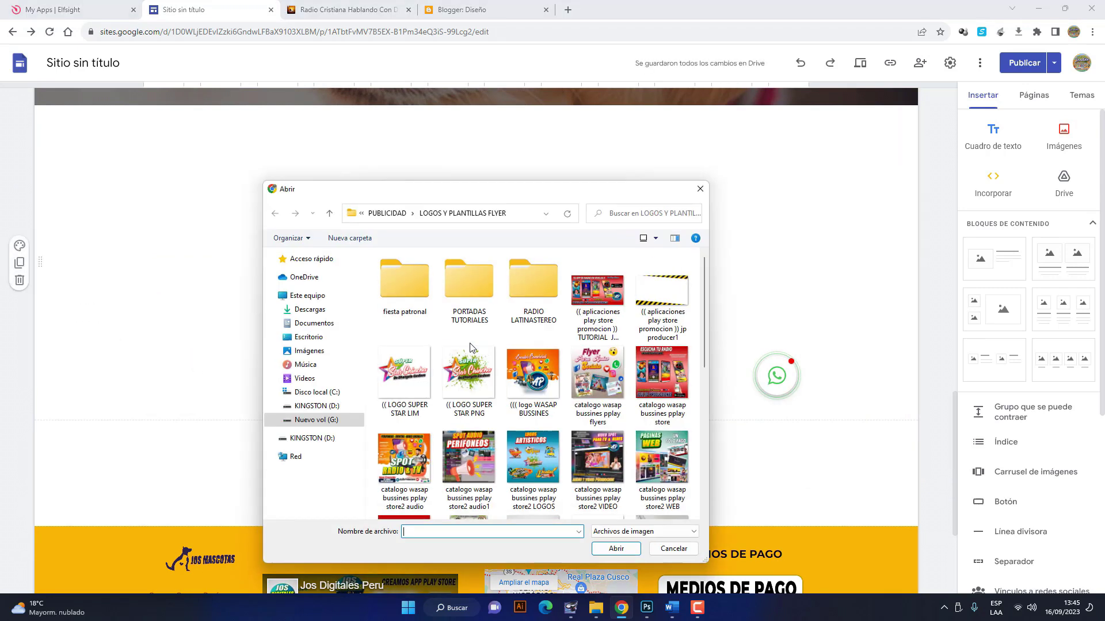
{"action": "key", "text": "alt+Up"}
{"action": "key", "text": "alt+Up"}
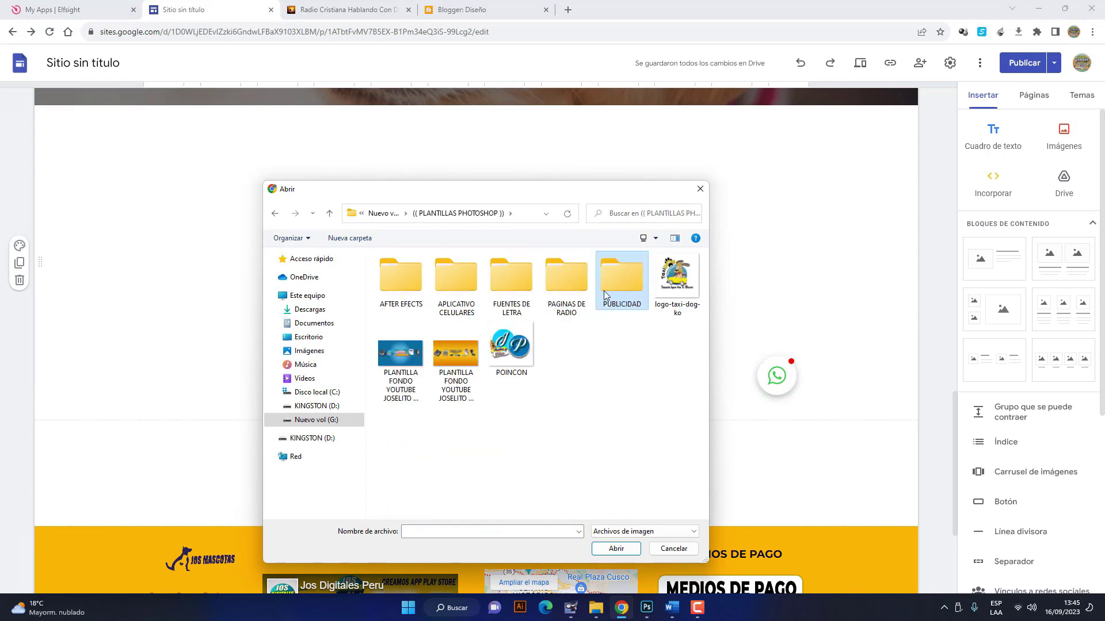
{"action": "double_click", "coordinate": [573, 295]}
{"action": "double_click", "coordinate": [464, 291]}
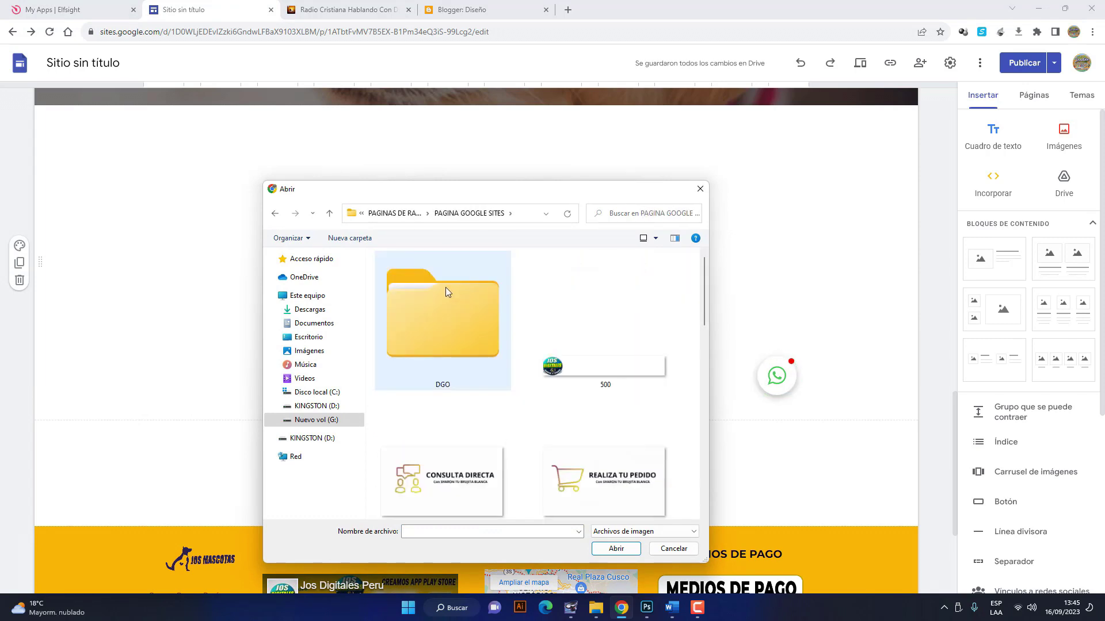
{"action": "double_click", "coordinate": [445, 288]}
{"action": "scroll", "coordinate": [546, 374], "scroll_direction": "down", "scroll_amount": 15}
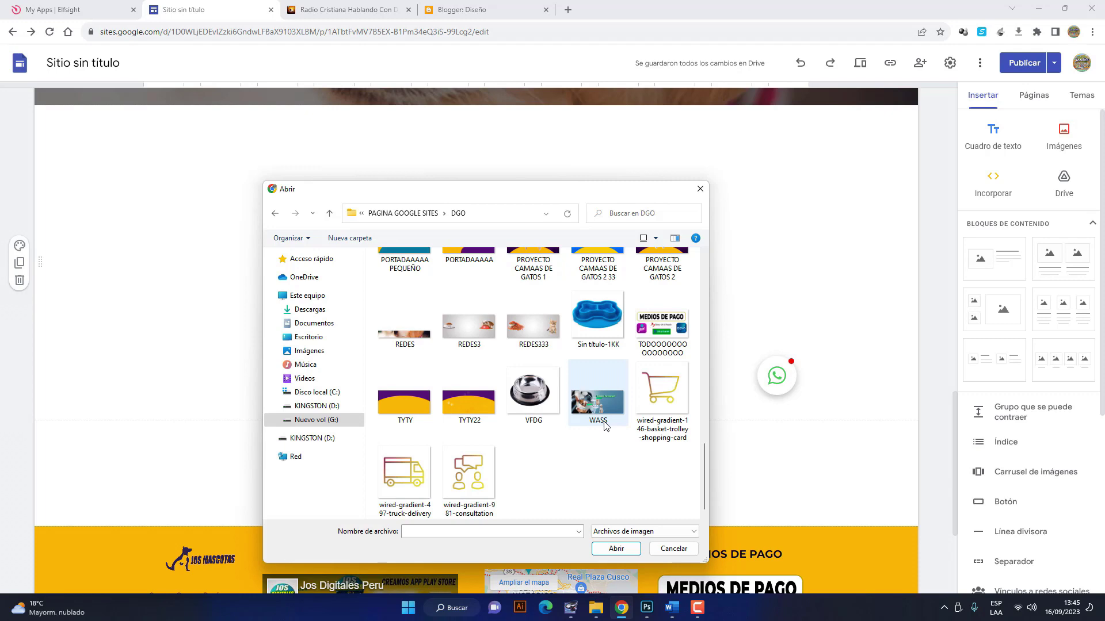
{"action": "double_click", "coordinate": [598, 410]}
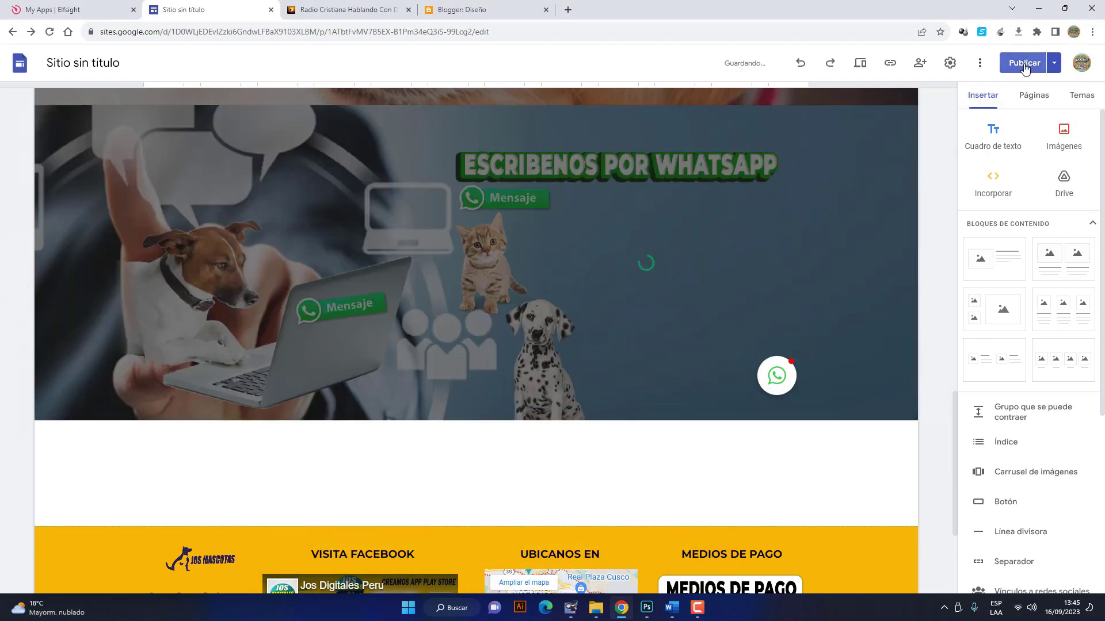
Review the WhatsApp section at the end of the draft INICIO page and publish the site changes.
{"action": "left_click", "coordinate": [1024, 62]}
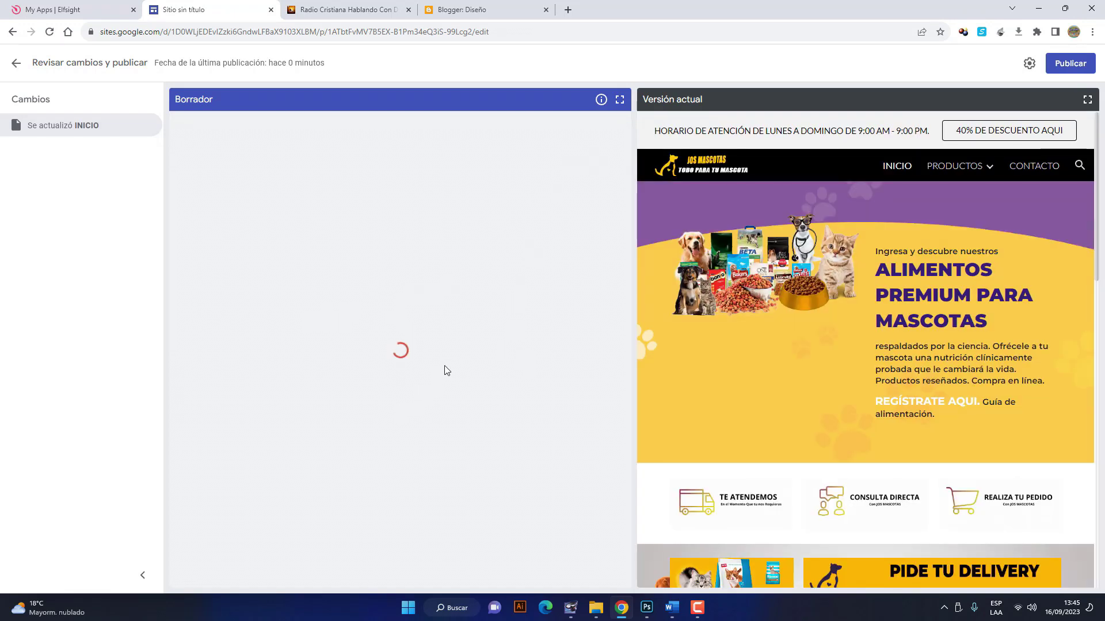
{"action": "scroll", "coordinate": [447, 361], "scroll_direction": "down", "scroll_amount": 20}
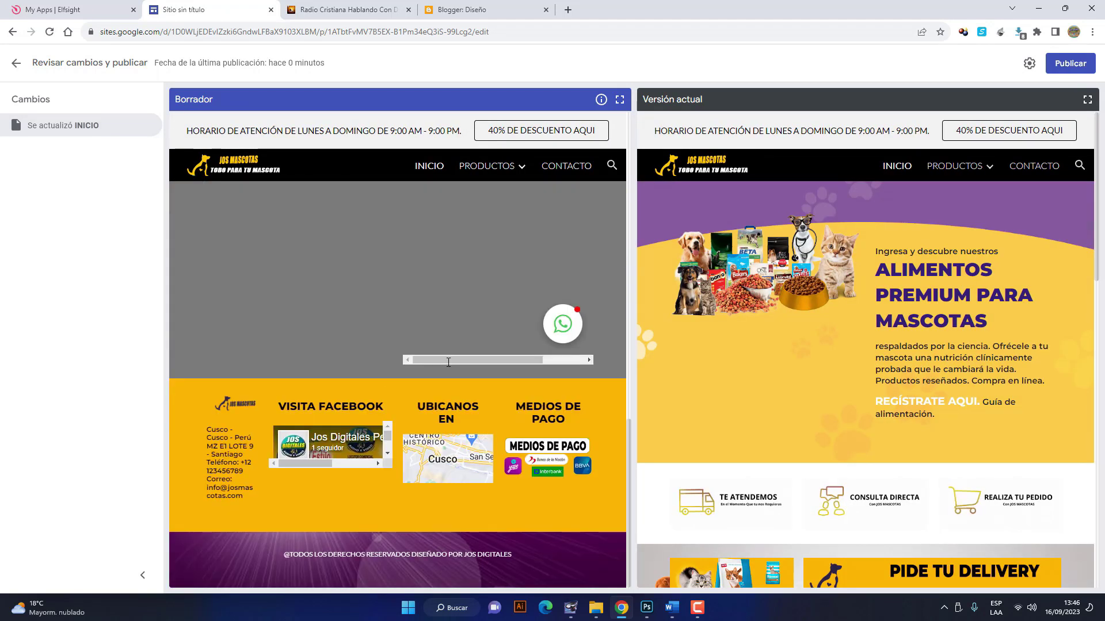
{"action": "scroll", "coordinate": [448, 362], "scroll_direction": "up", "scroll_amount": 3}
{"action": "scroll", "coordinate": [395, 360], "scroll_direction": "down", "scroll_amount": 3}
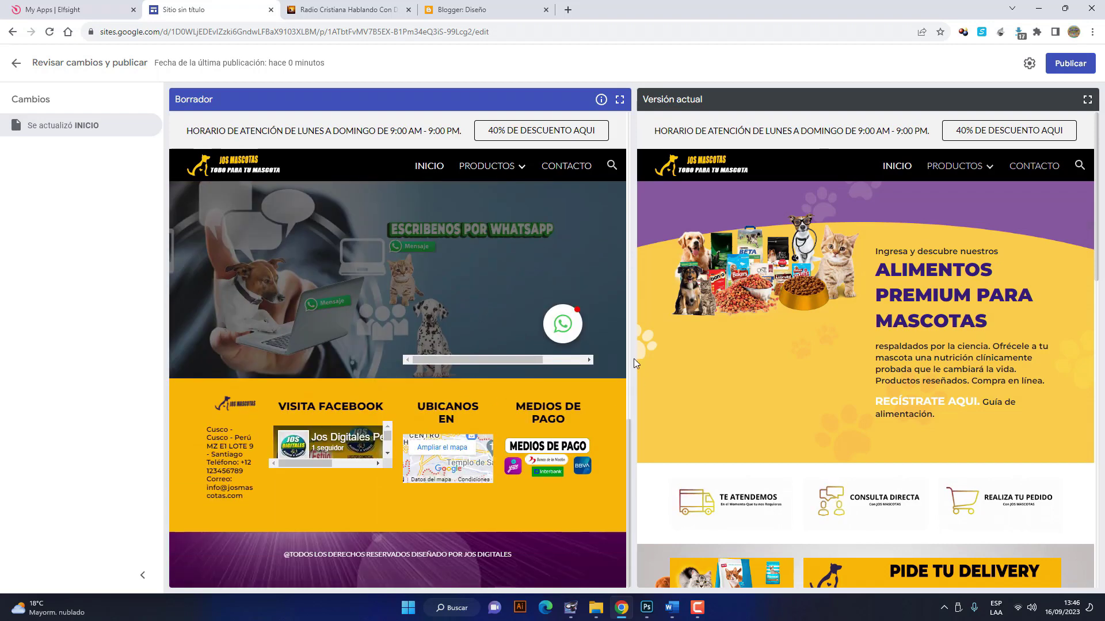
{"action": "scroll", "coordinate": [573, 346], "scroll_direction": "up", "scroll_amount": 2}
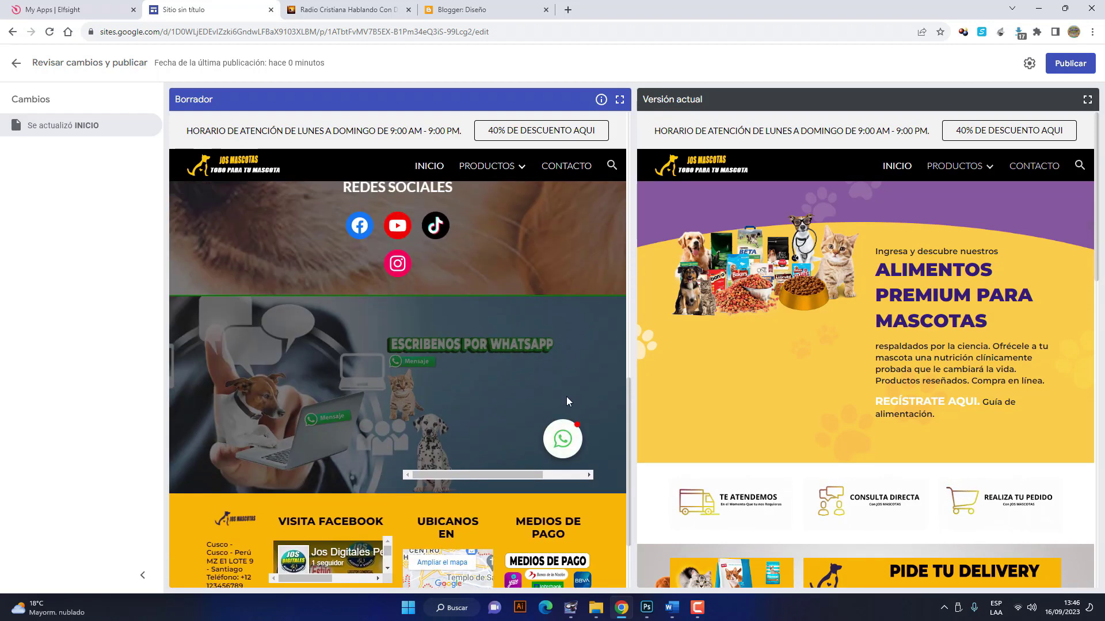
{"action": "left_click", "coordinate": [1070, 63]}
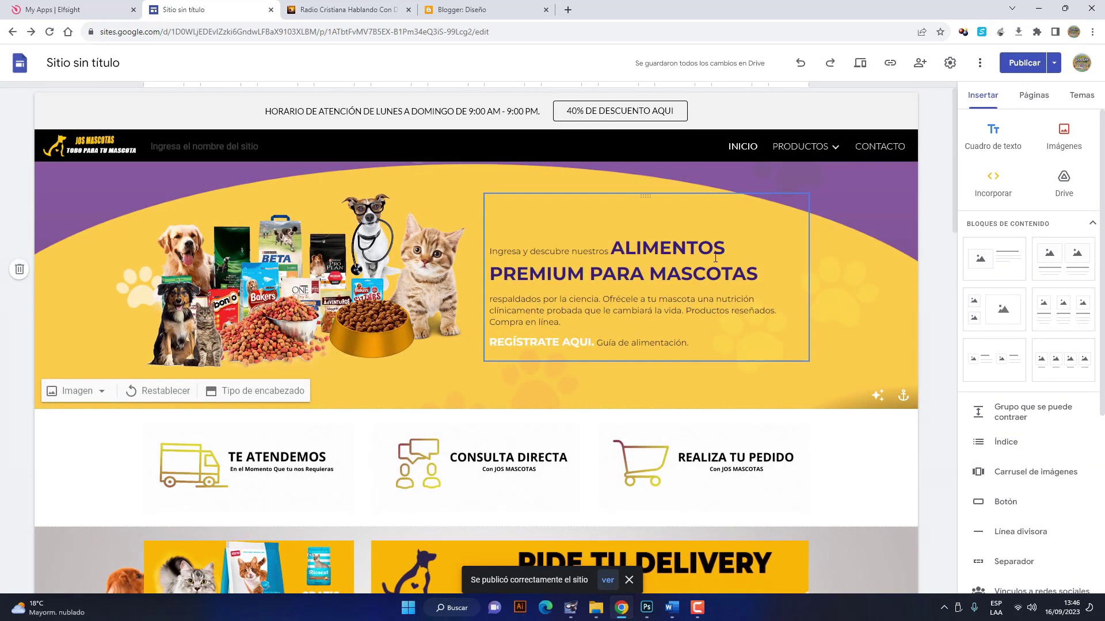
View the published site, test the WhatsApp bubble with its Escríbenos Aqui button, and close the WhatsApp window.
{"action": "left_click", "coordinate": [608, 580]}
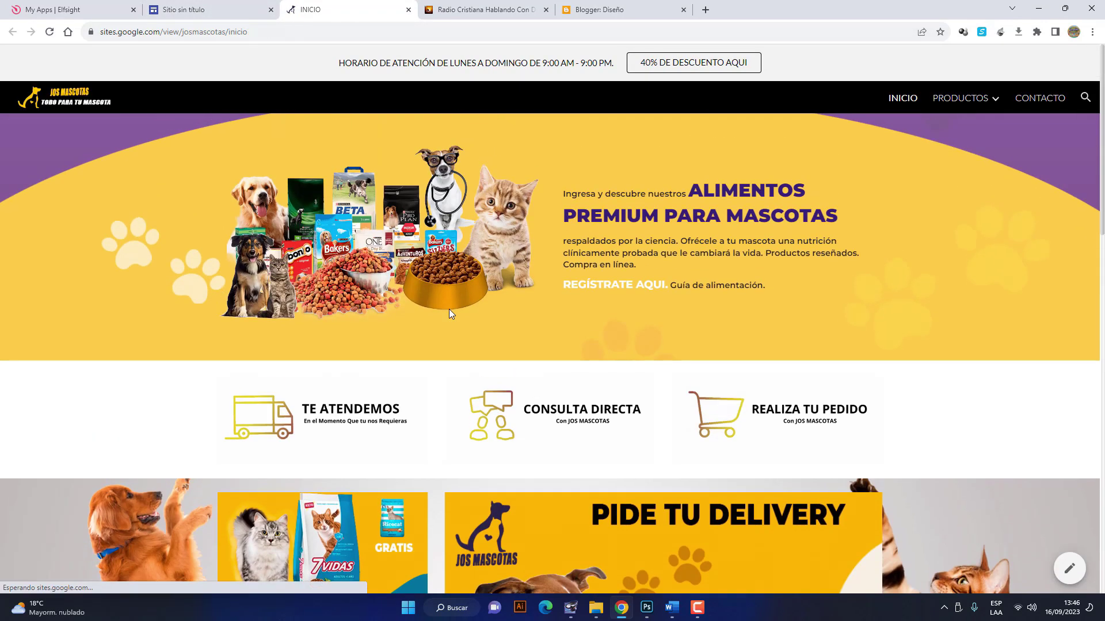
{"action": "scroll", "coordinate": [448, 311], "scroll_direction": "down", "scroll_amount": 12}
{"action": "scroll", "coordinate": [450, 314], "scroll_direction": "down", "scroll_amount": 4}
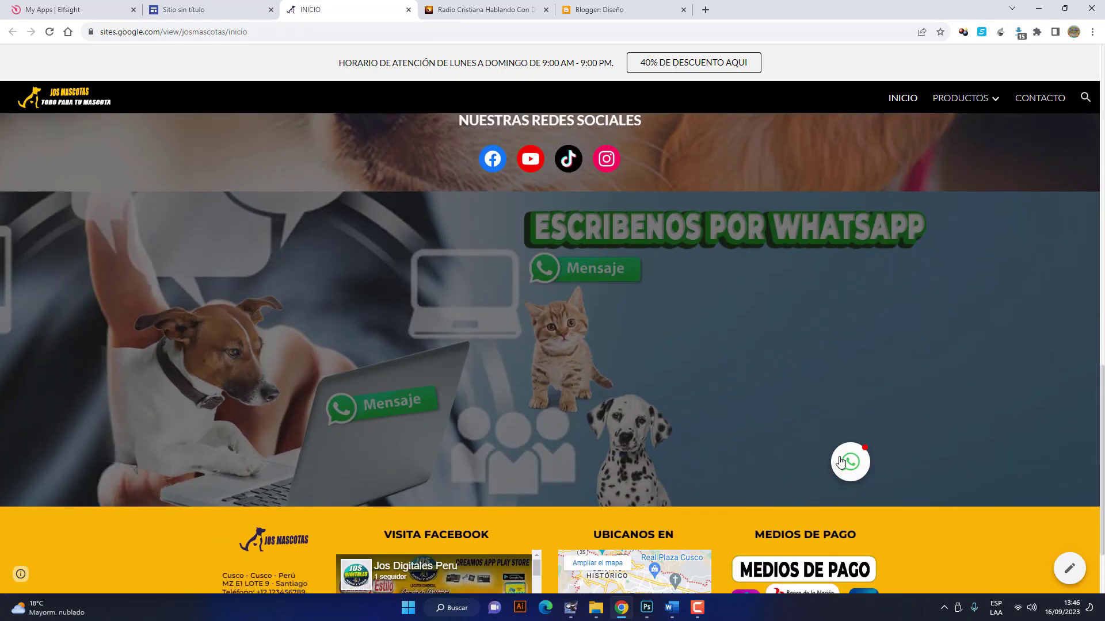
{"action": "left_click", "coordinate": [840, 461]}
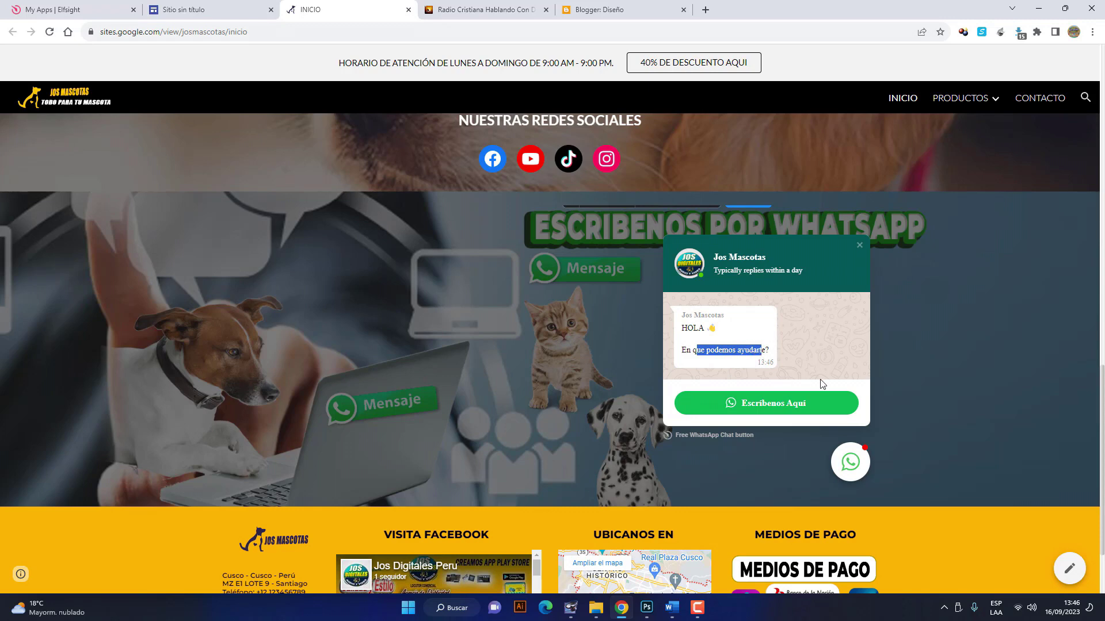
{"action": "left_click", "coordinate": [772, 404]}
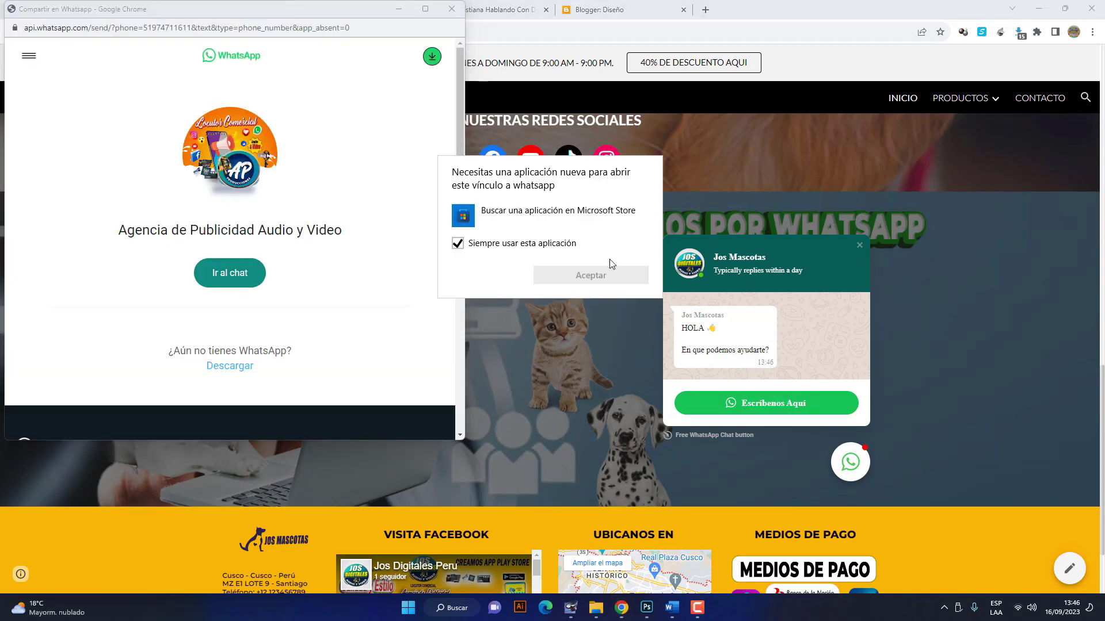
{"action": "left_click", "coordinate": [383, 285]}
{"action": "left_click", "coordinate": [451, 9]}
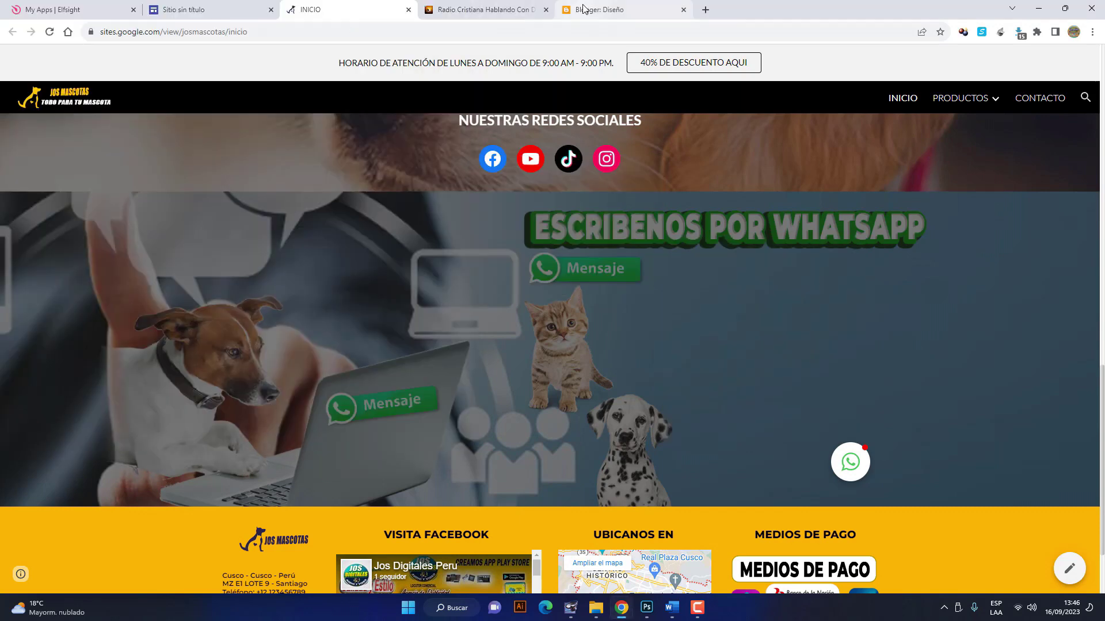
Switch to the Blogger layout and remove the existing HTML/JavaScript gadget from the footer-1 section.
{"action": "left_click", "coordinate": [598, 9]}
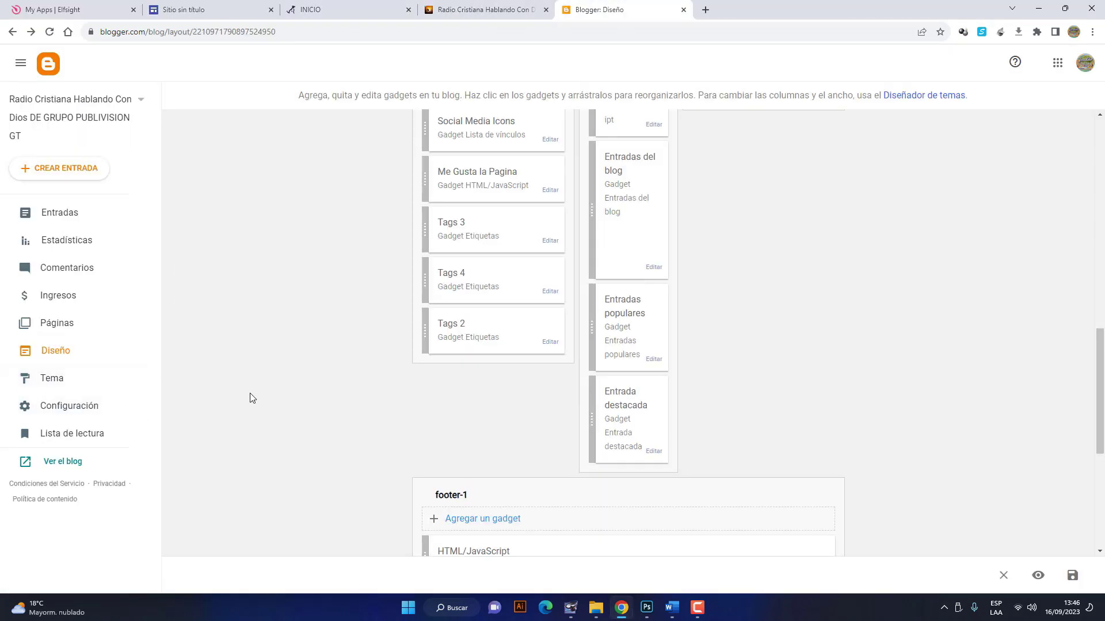
{"action": "scroll", "coordinate": [542, 434], "scroll_direction": "down", "scroll_amount": 1}
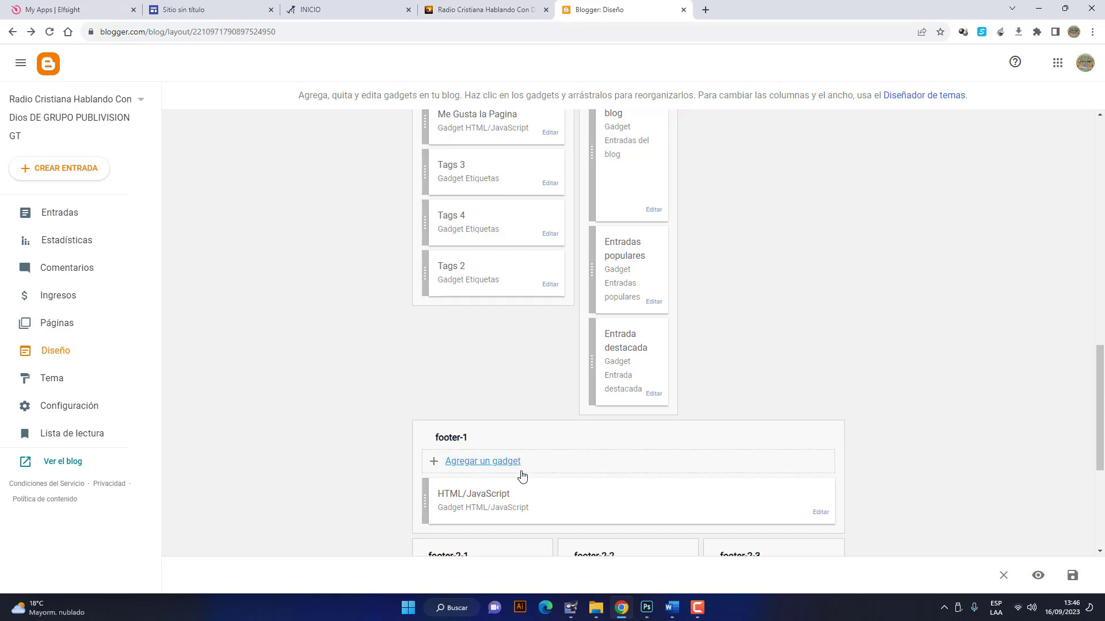
{"action": "left_click", "coordinate": [820, 513]}
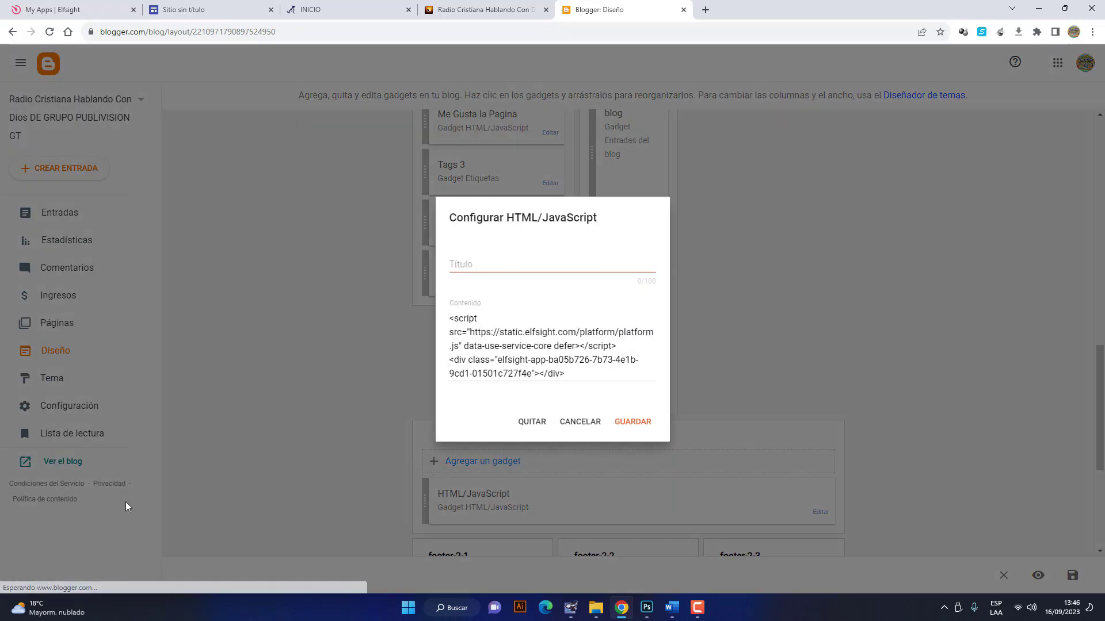
{"action": "left_click", "coordinate": [533, 422]}
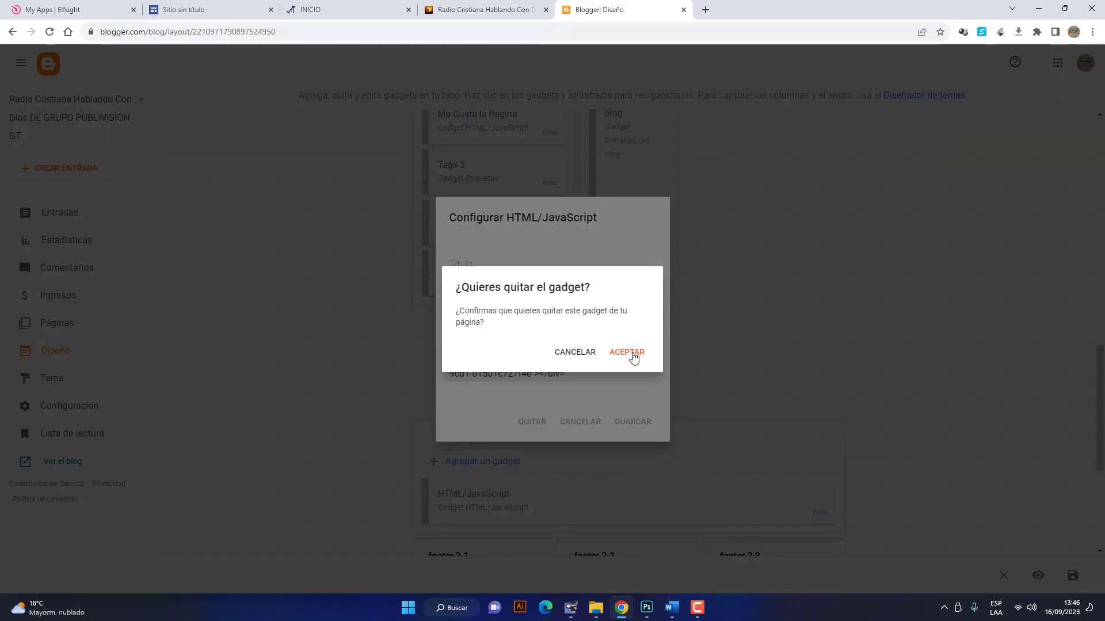
{"action": "left_click", "coordinate": [631, 353]}
Copy the Elfsight embed code and save it in a new untitled HTML/JavaScript gadget in Blogger's footer-1 section.
{"action": "left_click", "coordinate": [51, 13]}
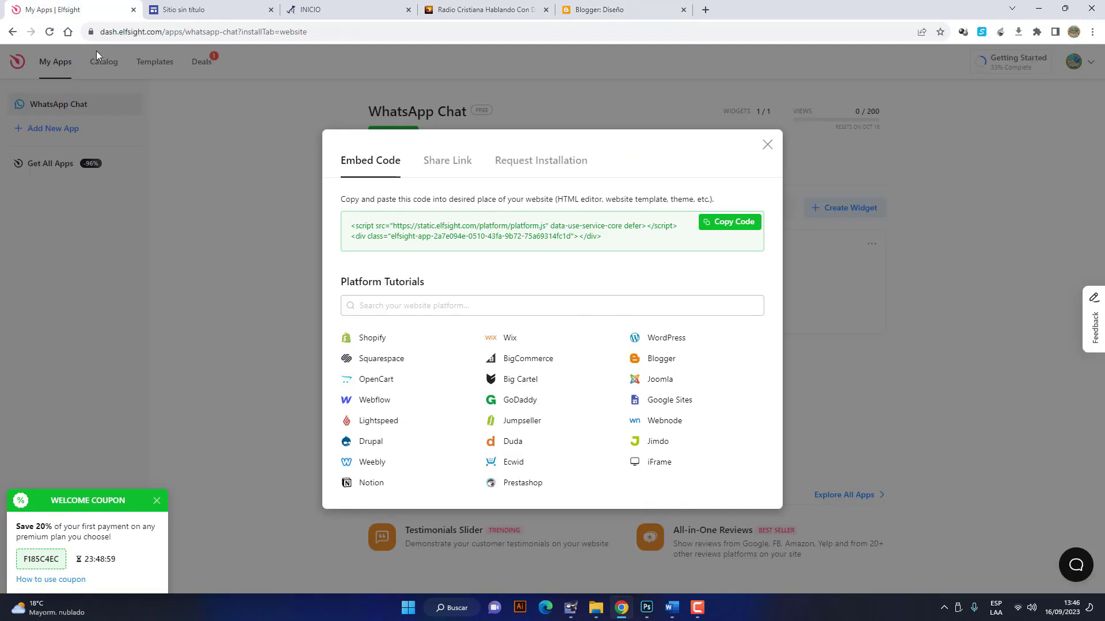
{"action": "left_click", "coordinate": [720, 229]}
{"action": "left_click", "coordinate": [610, 10]}
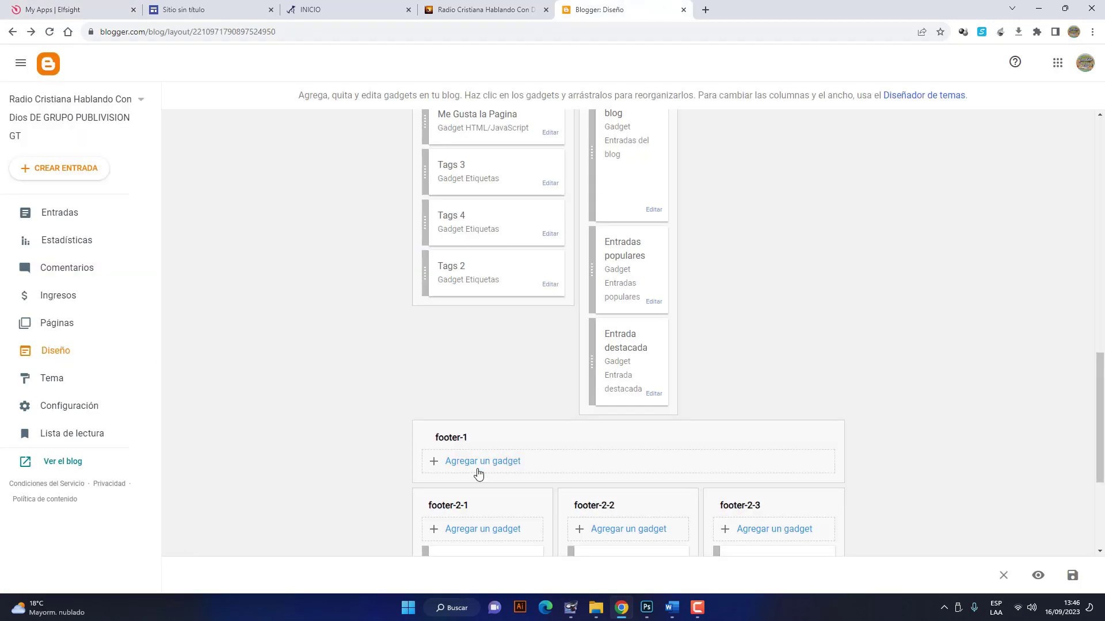
{"action": "left_click", "coordinate": [489, 462]}
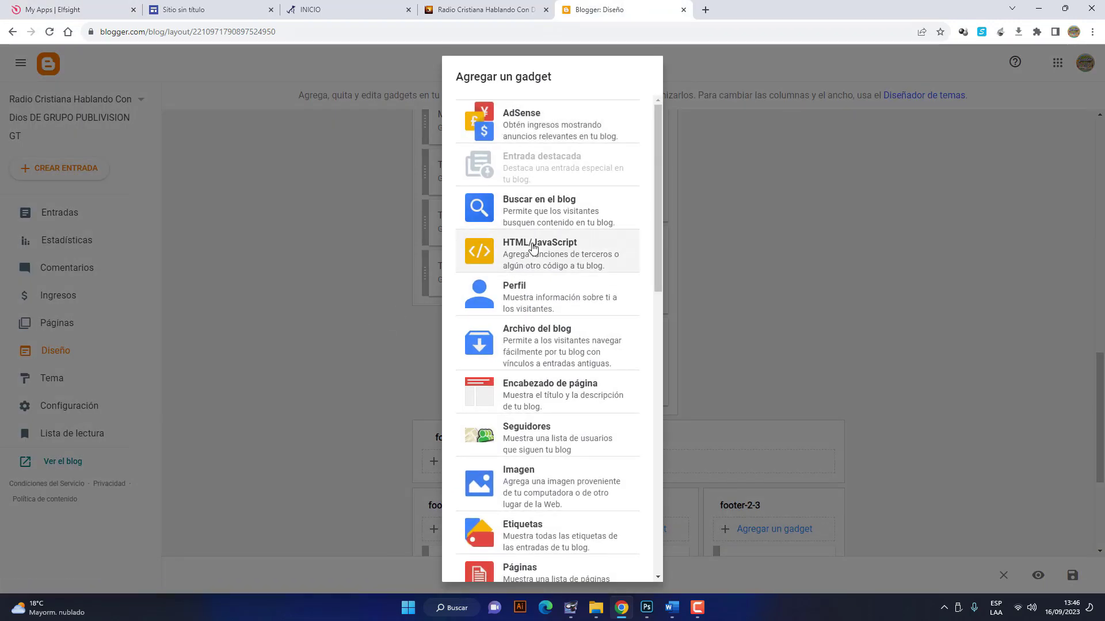
{"action": "left_click", "coordinate": [530, 246]}
{"action": "left_click", "coordinate": [526, 345]}
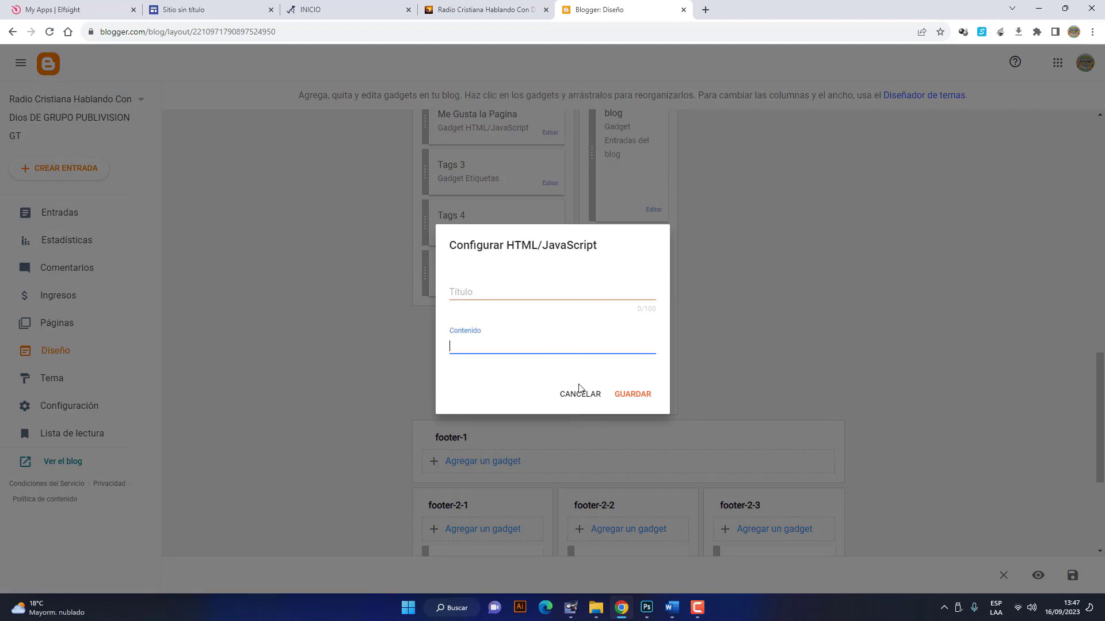
{"action": "key", "text": "ctrl+v"}
{"action": "left_click", "coordinate": [636, 429]}
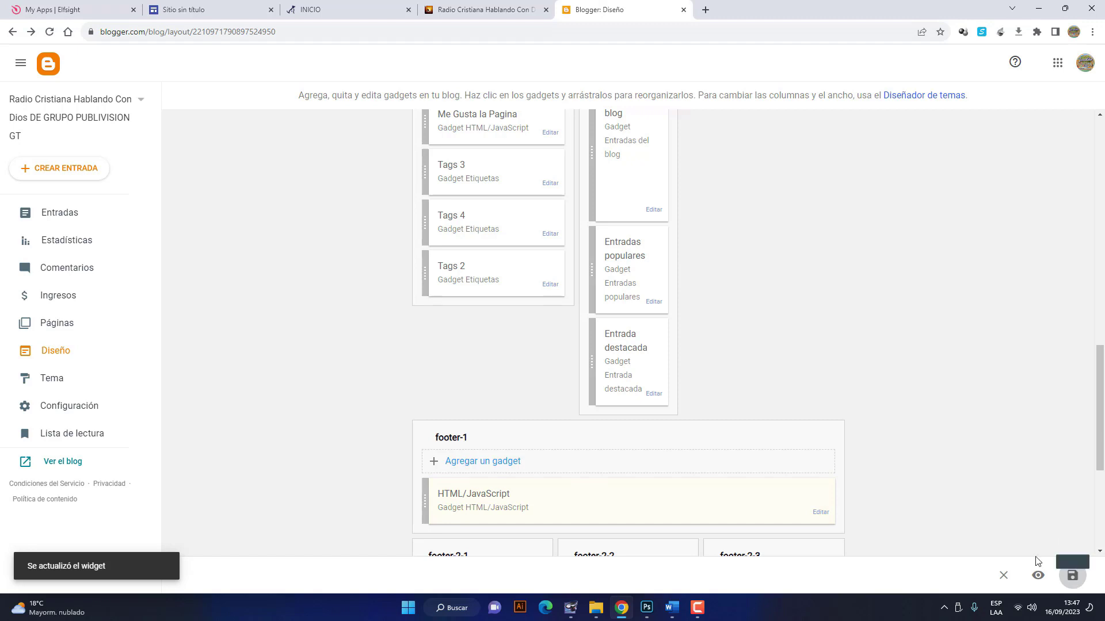
View the live blog and open its WhatsApp chat bubble to check the widget.
{"action": "left_click", "coordinate": [57, 463]}
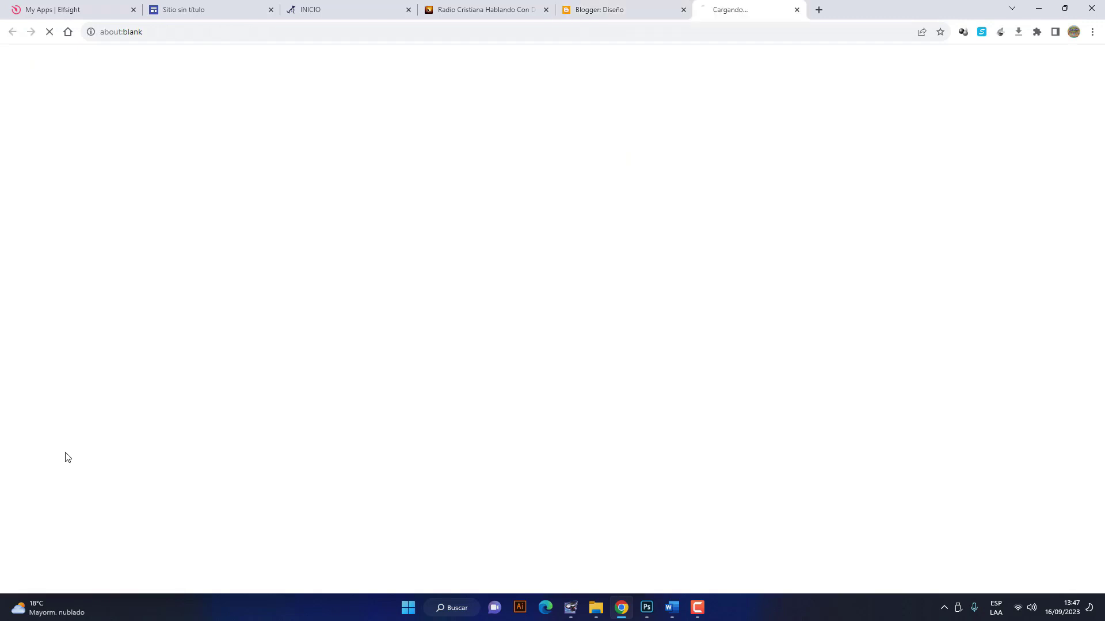
{"action": "scroll", "coordinate": [923, 222], "scroll_direction": "down", "scroll_amount": 3}
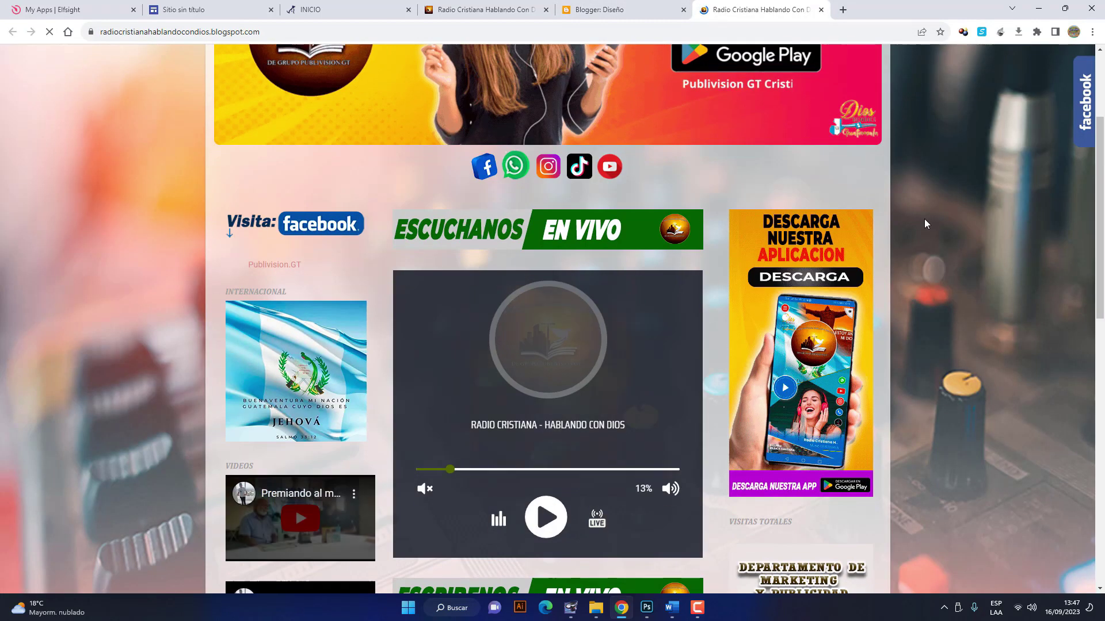
{"action": "scroll", "coordinate": [1006, 391], "scroll_direction": "down", "scroll_amount": 1}
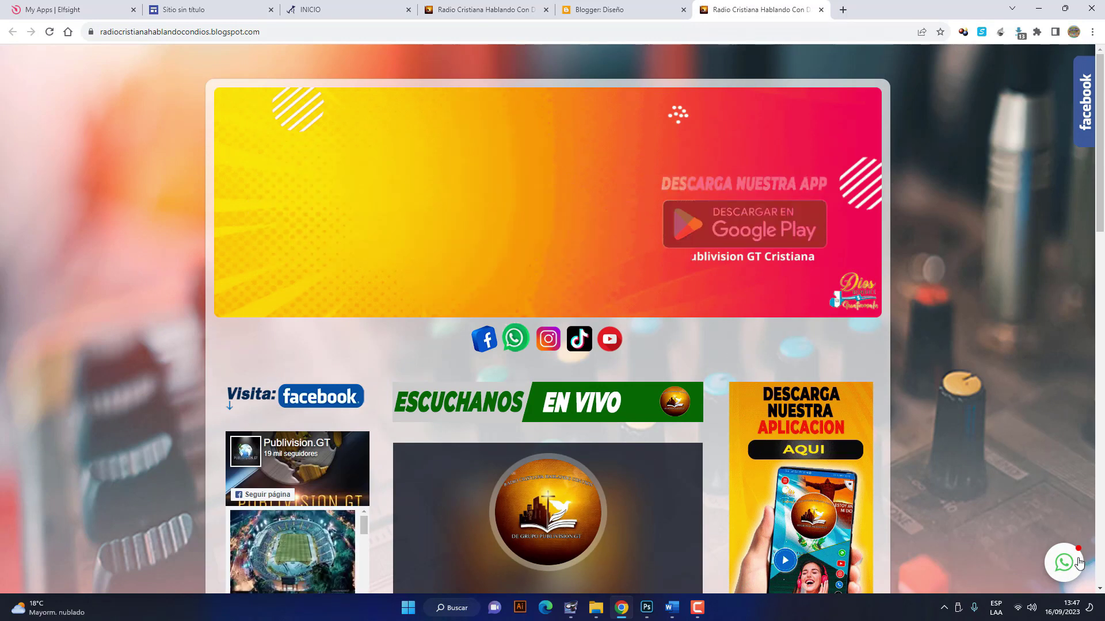
{"action": "left_click", "coordinate": [1067, 559]}
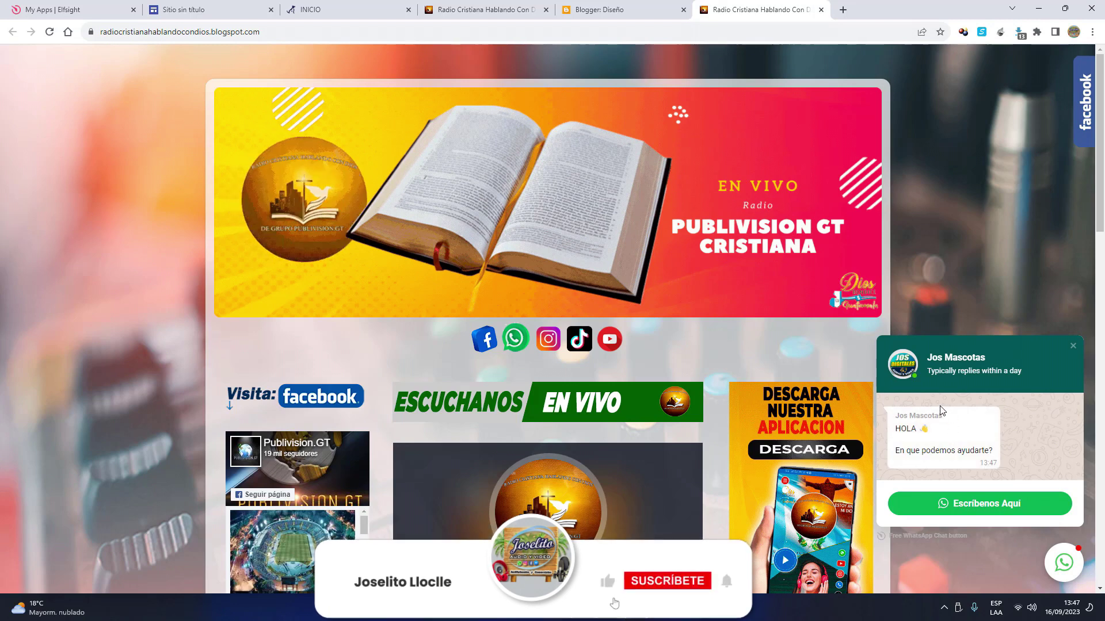
Test the Escríbenos Aqui button in the blog's chat widget, close the WhatsApp window, and collapse the chat bubble.
{"action": "left_click", "coordinate": [978, 502]}
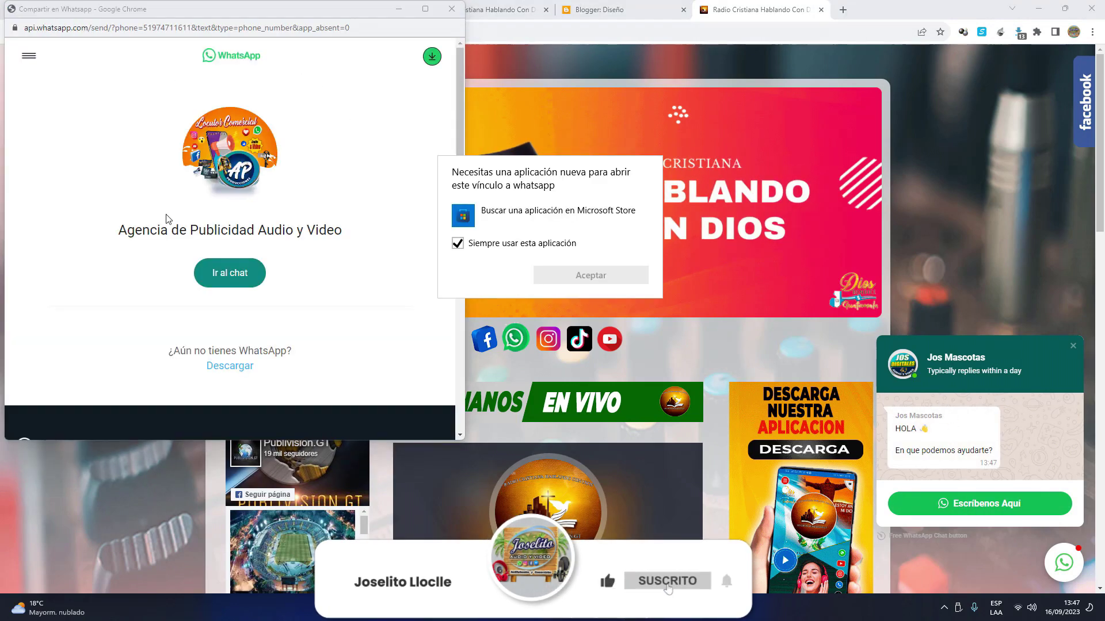
{"action": "left_click", "coordinate": [453, 5]}
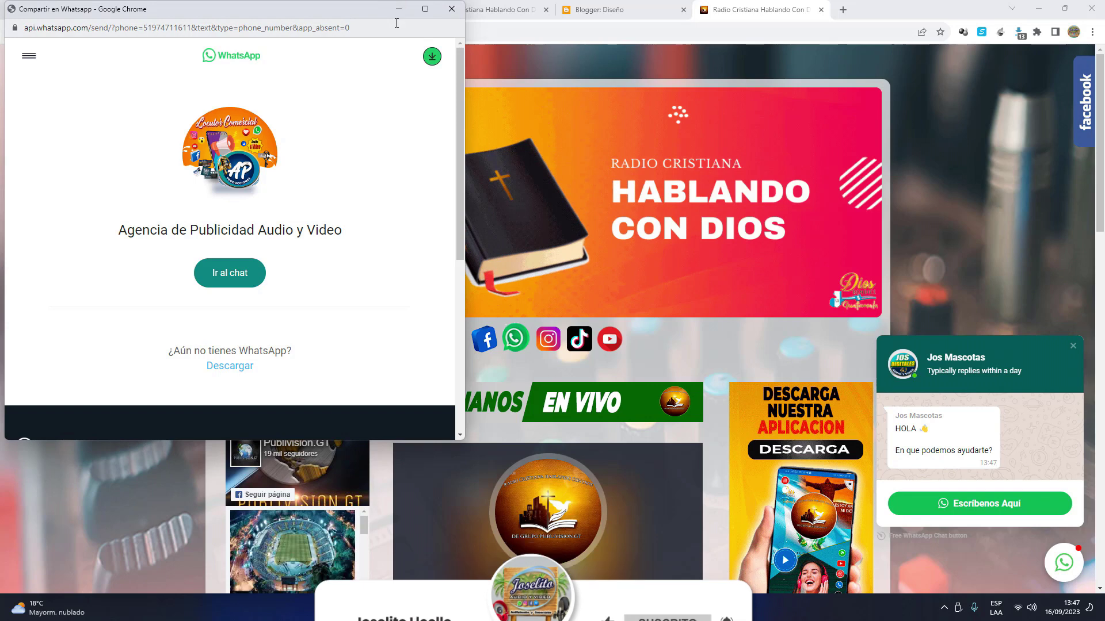
{"action": "left_click", "coordinate": [453, 11]}
{"action": "left_click", "coordinate": [1063, 552]}
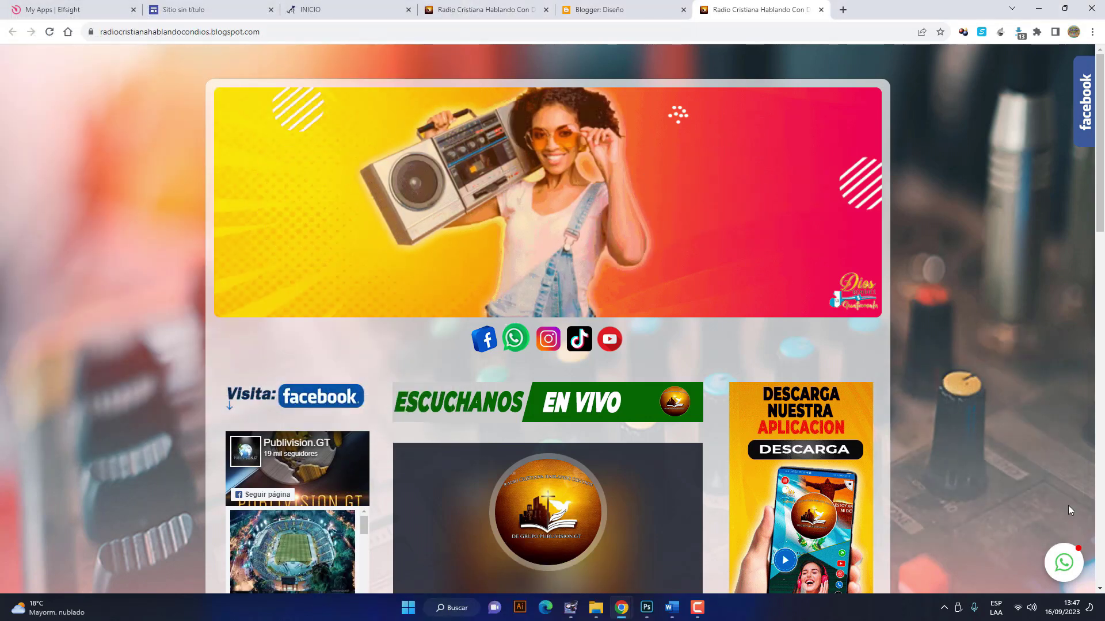
Examine the WhatsApp bubble's placement along the live blog page and in the lower part of the published Jos Mascotas home page.
{"action": "scroll", "coordinate": [1064, 551], "scroll_direction": "down", "scroll_amount": 2}
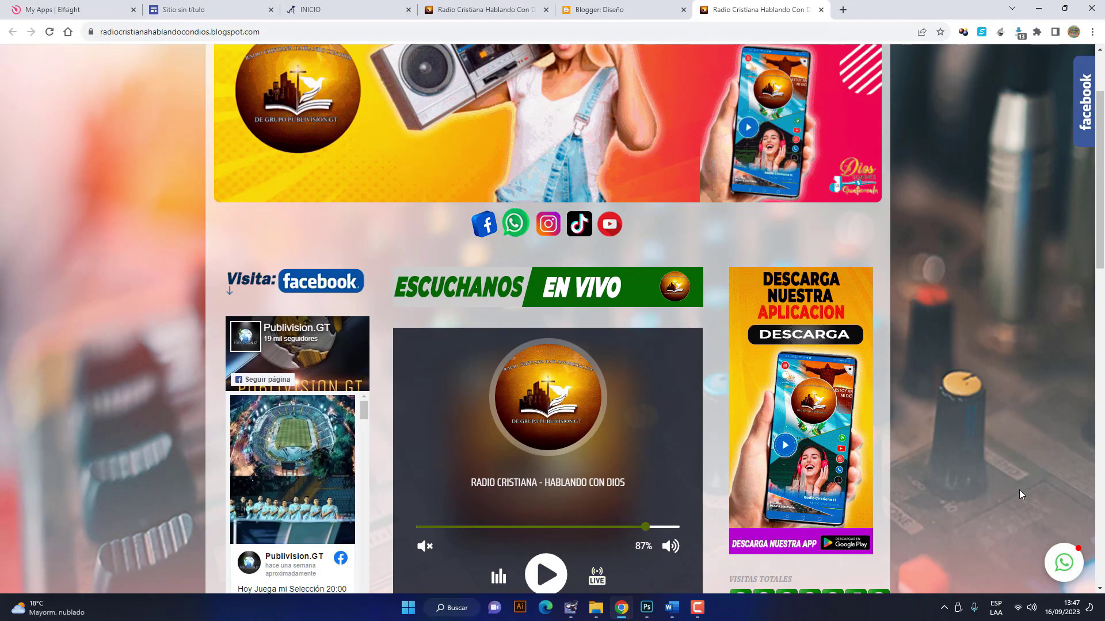
{"action": "scroll", "coordinate": [1006, 484], "scroll_direction": "down", "scroll_amount": 3}
{"action": "scroll", "coordinate": [972, 469], "scroll_direction": "up", "scroll_amount": 3}
{"action": "scroll", "coordinate": [972, 481], "scroll_direction": "up", "scroll_amount": 2}
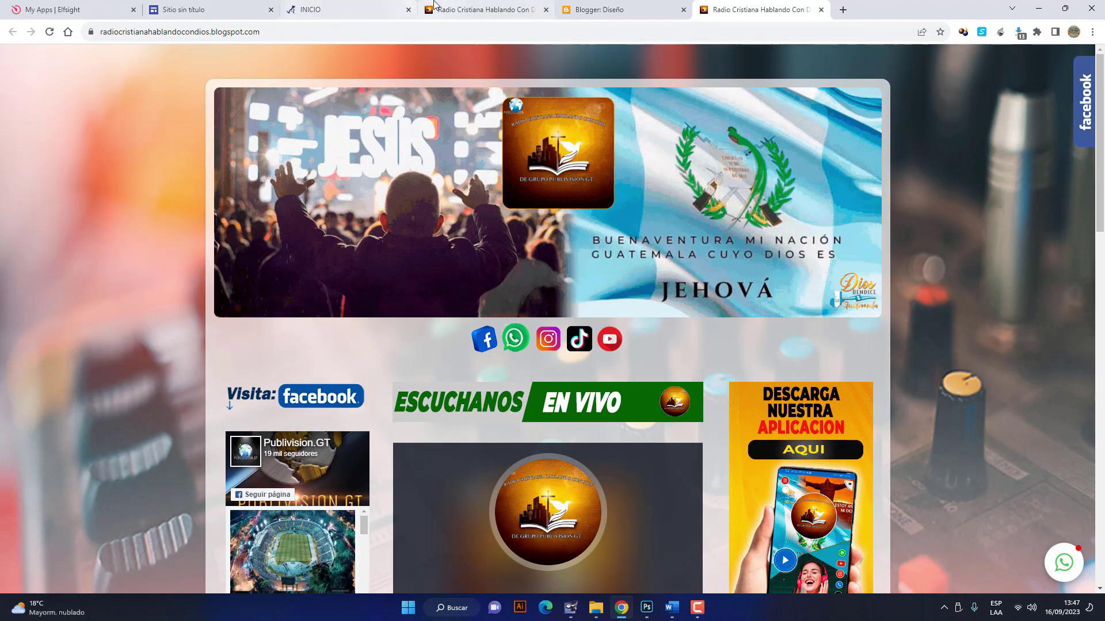
{"action": "left_click", "coordinate": [362, 7]}
{"action": "scroll", "coordinate": [623, 222], "scroll_direction": "up", "scroll_amount": 4}
{"action": "scroll", "coordinate": [623, 222], "scroll_direction": "down", "scroll_amount": 2}
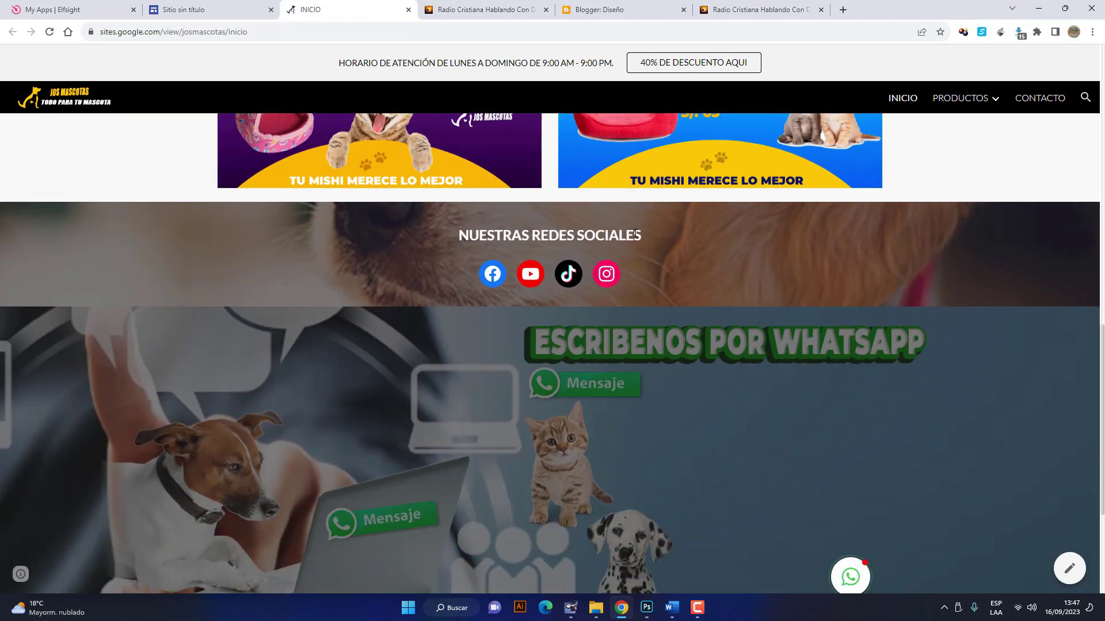
{"action": "scroll", "coordinate": [760, 348], "scroll_direction": "down", "scroll_amount": 1}
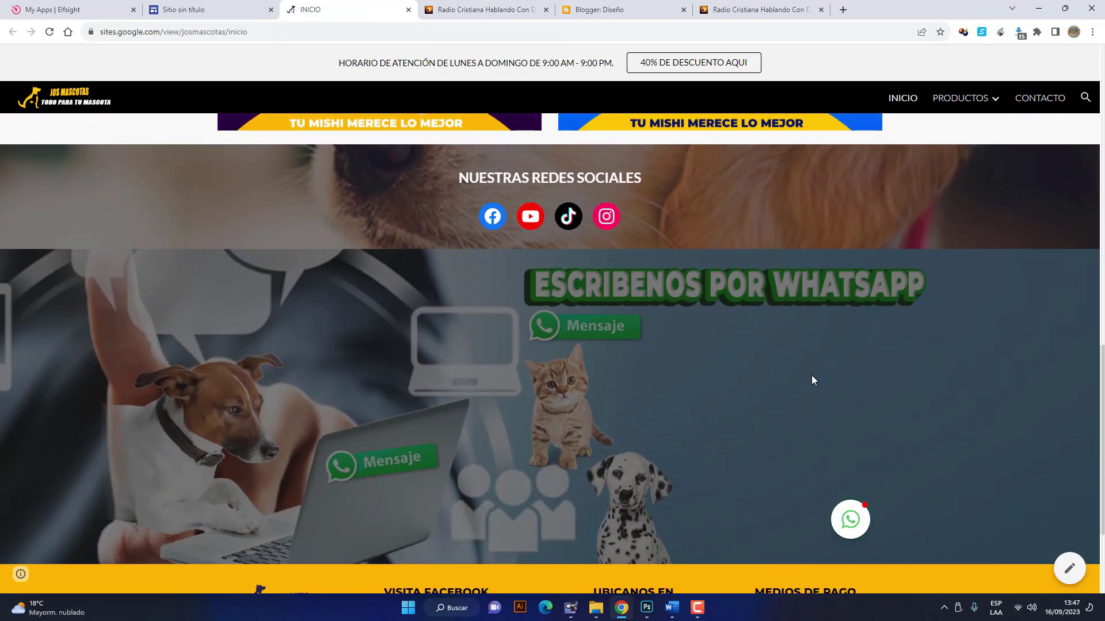